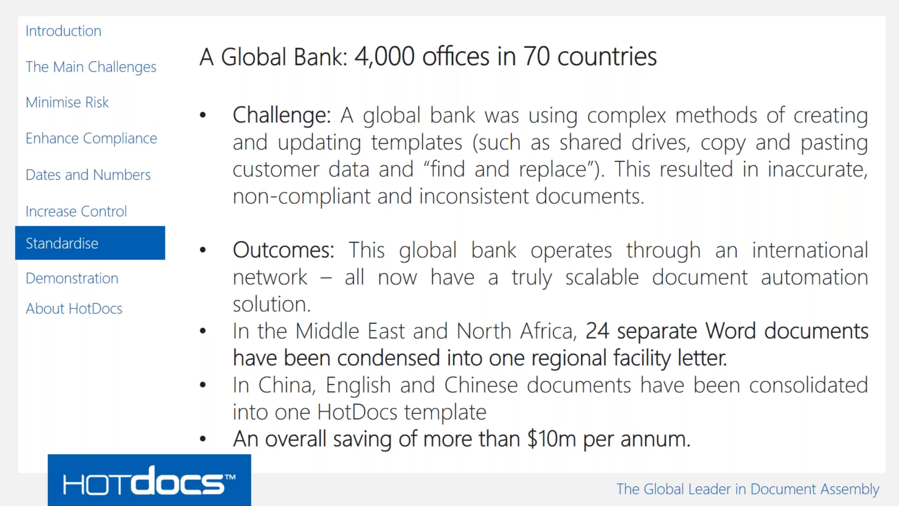
Step: Leave the slideshow, dismiss the webinar reminder and launch HotDocs Developer with the Languages.hdl library
key(Right)
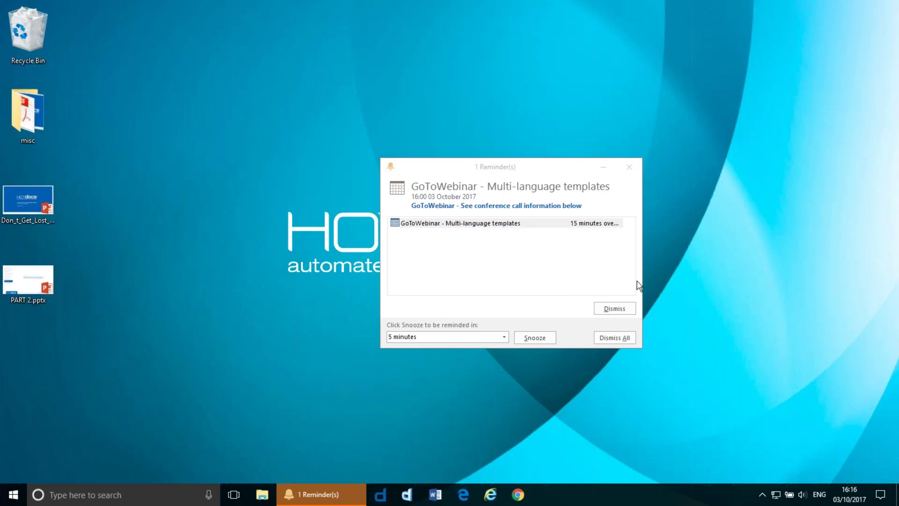
click(629, 313)
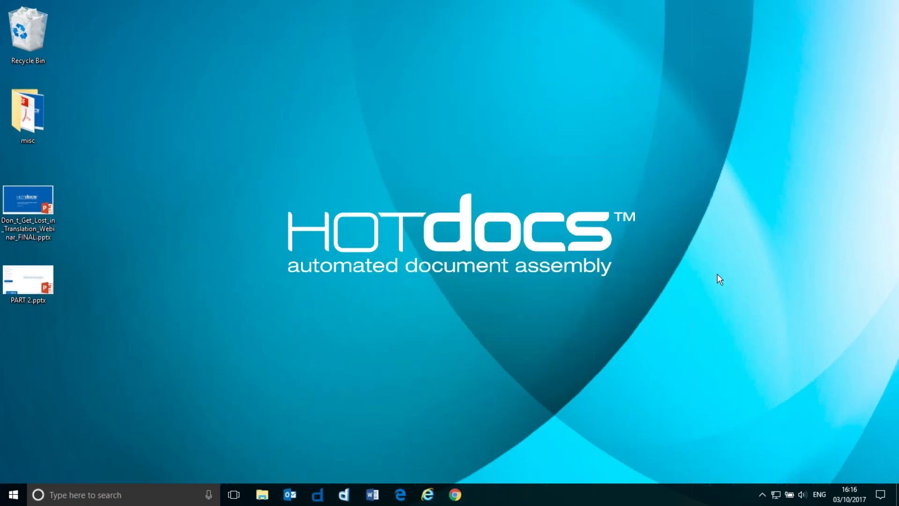
click(343, 494)
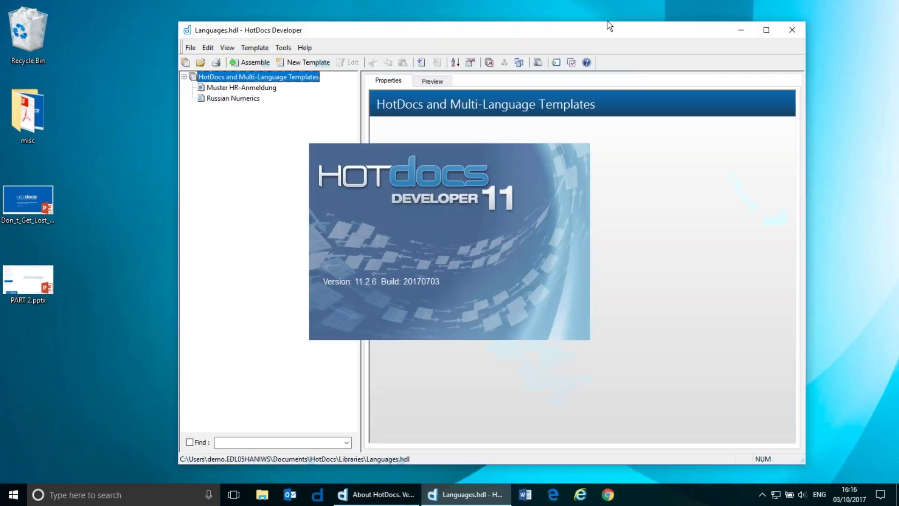
drag(607, 24, 575, 28)
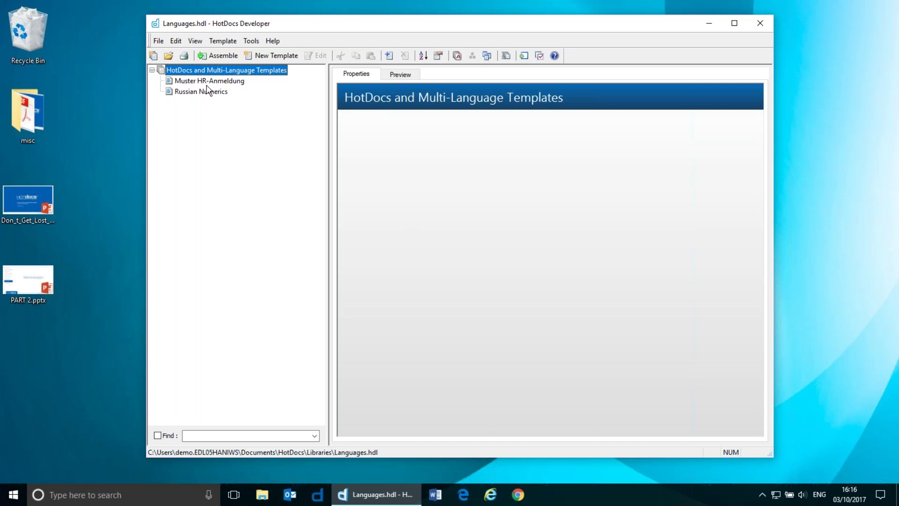
Step: Open the Muster HR-Anmeldung template for editing in Word and hide its Navigation pane
click(178, 82)
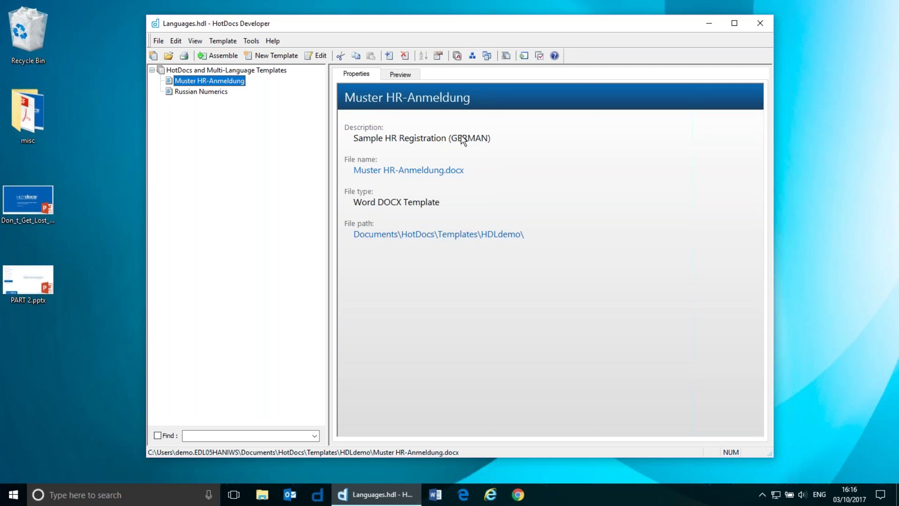
click(317, 55)
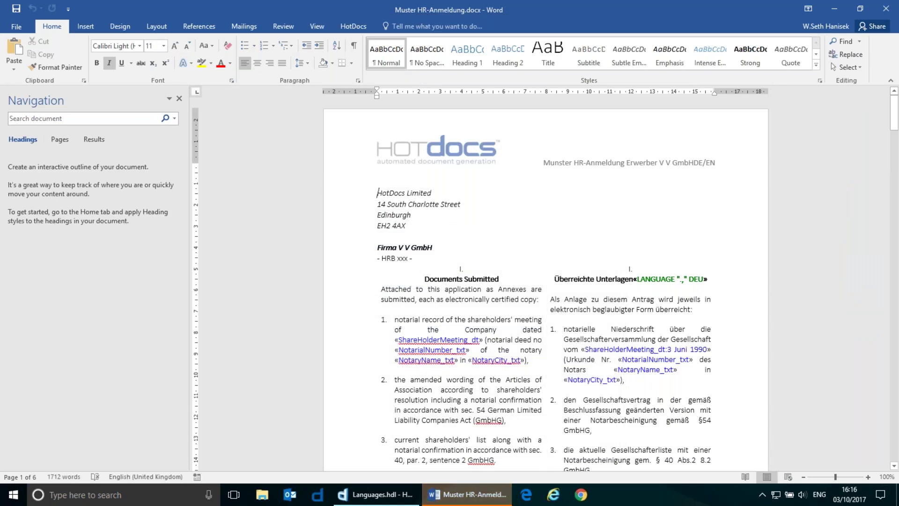
click(179, 98)
Step: Enlarge the template document to 170% and display the HotDocs template tools
scroll(466, 215, up, 4)
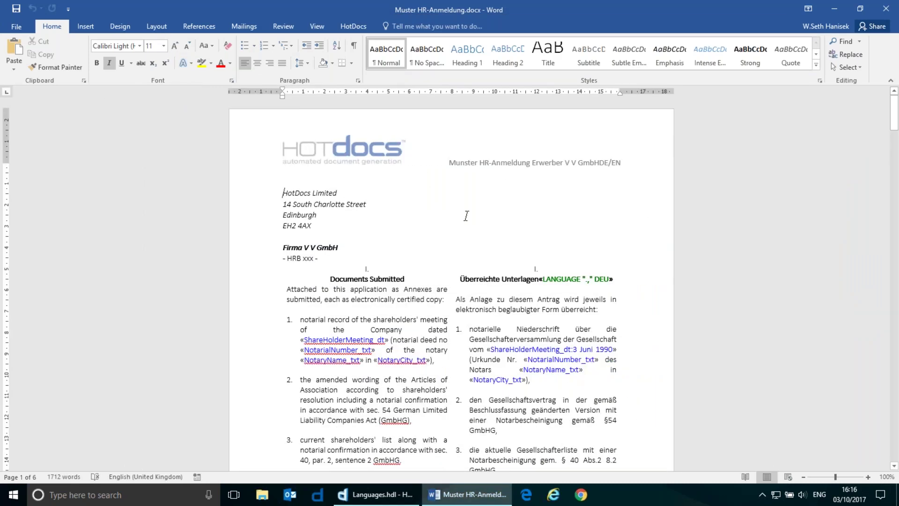
scroll(466, 215, up, 3)
click(353, 26)
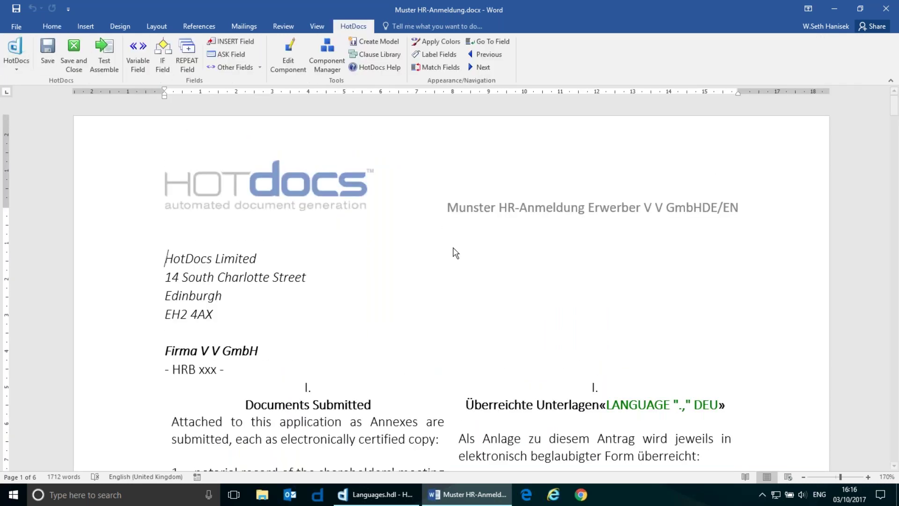
Step: Examine the variable fields in the first item of the English column, including ShareHolderMeeting_dt and NotaryName_txt
scroll(454, 253, down, 1)
scroll(339, 176, down, 5)
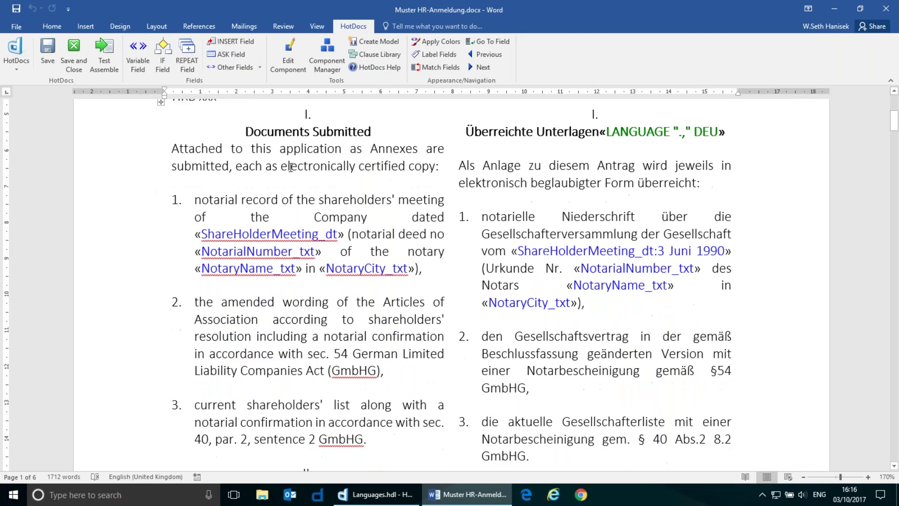
drag(205, 234, 344, 234)
click(298, 201)
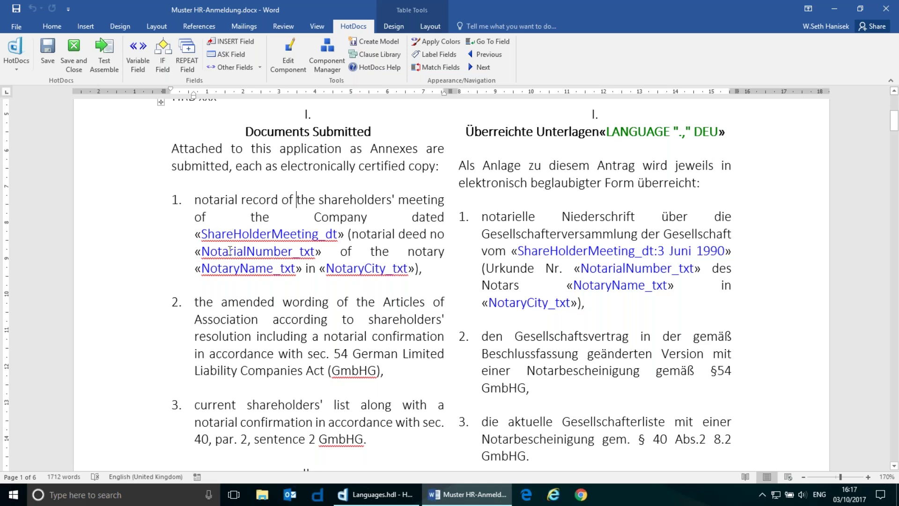
drag(209, 270, 294, 271)
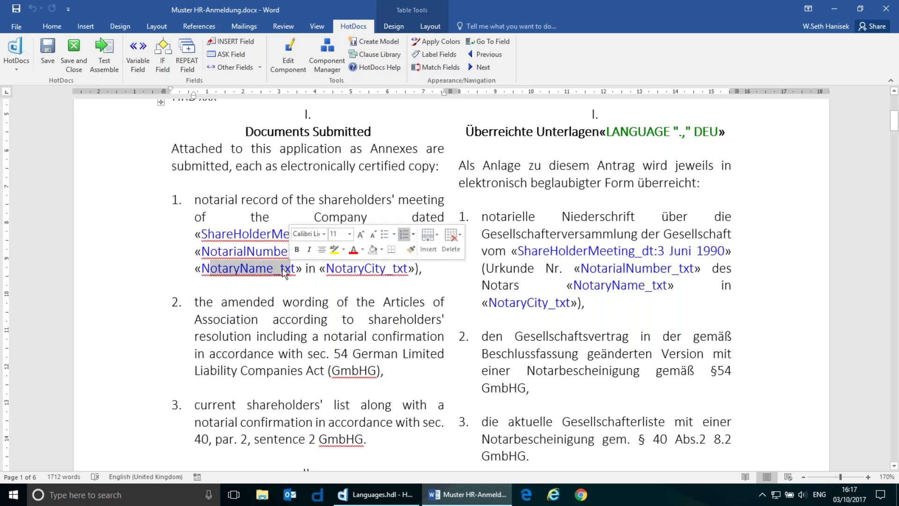
click(216, 271)
click(512, 295)
Step: Locate the LANGUAGE field in the German column's heading and open its settings
scroll(511, 295, up, 4)
click(619, 315)
drag(619, 315, 725, 316)
click(661, 313)
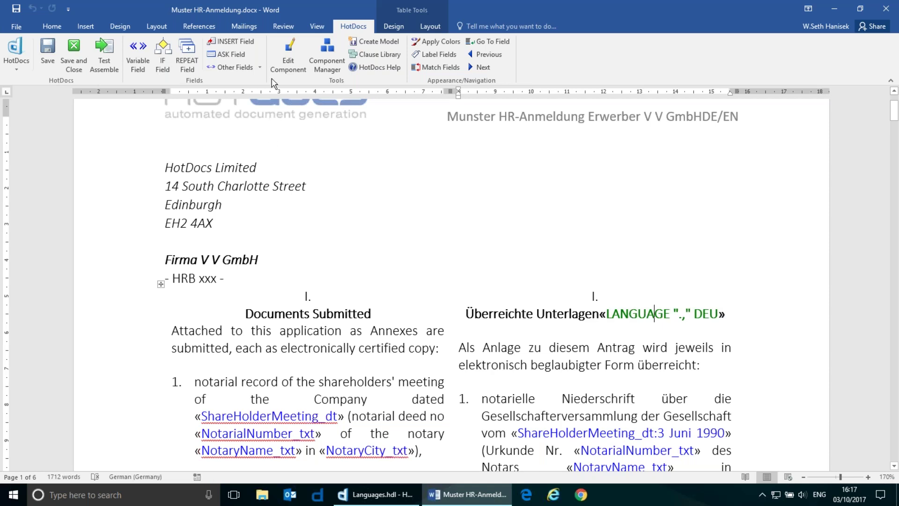
click(258, 66)
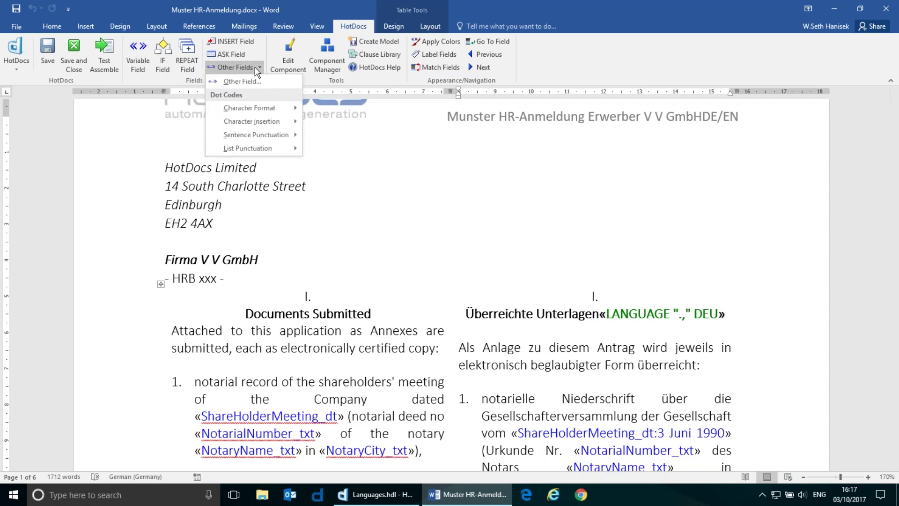
click(231, 67)
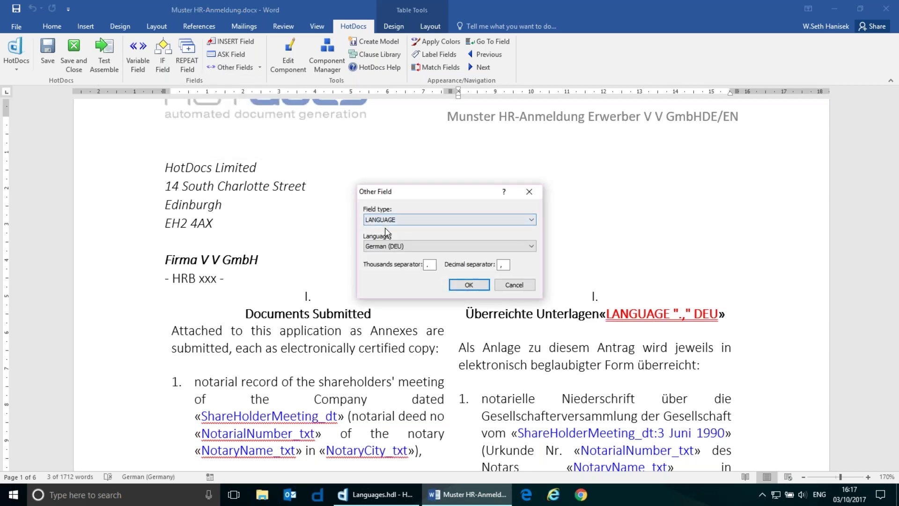
Step: Review the languages available for the LANGUAGE field and leave its settings without changes
click(525, 251)
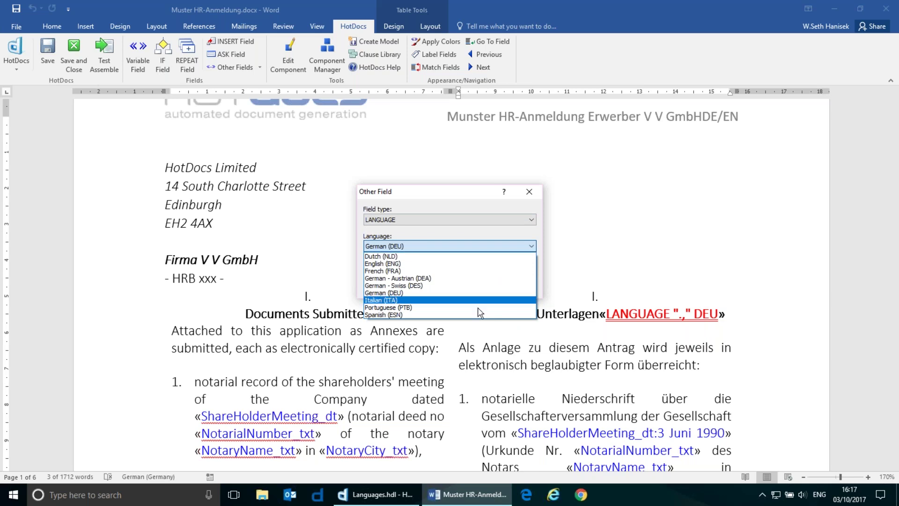
click(460, 238)
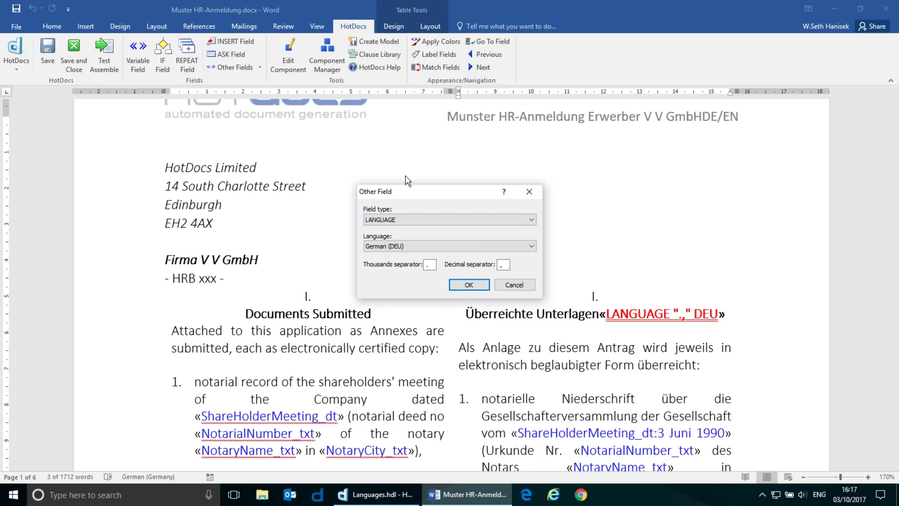
click(531, 246)
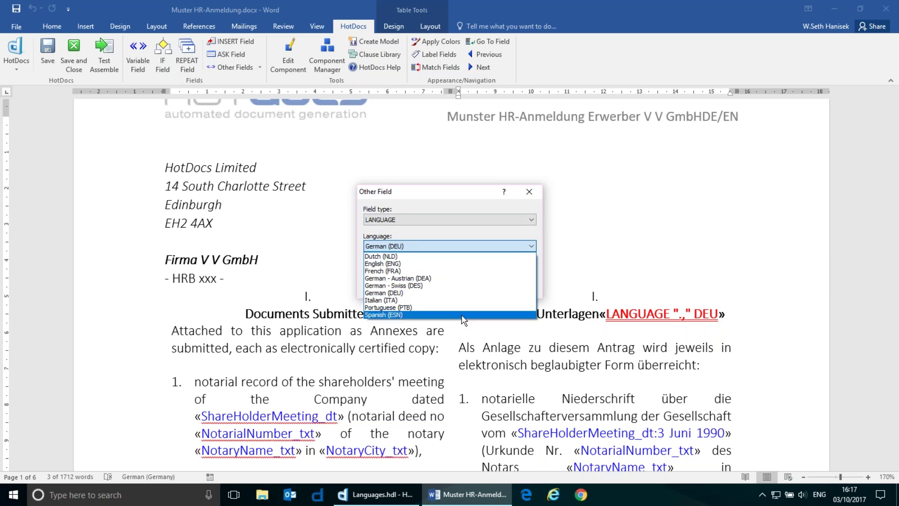
click(392, 235)
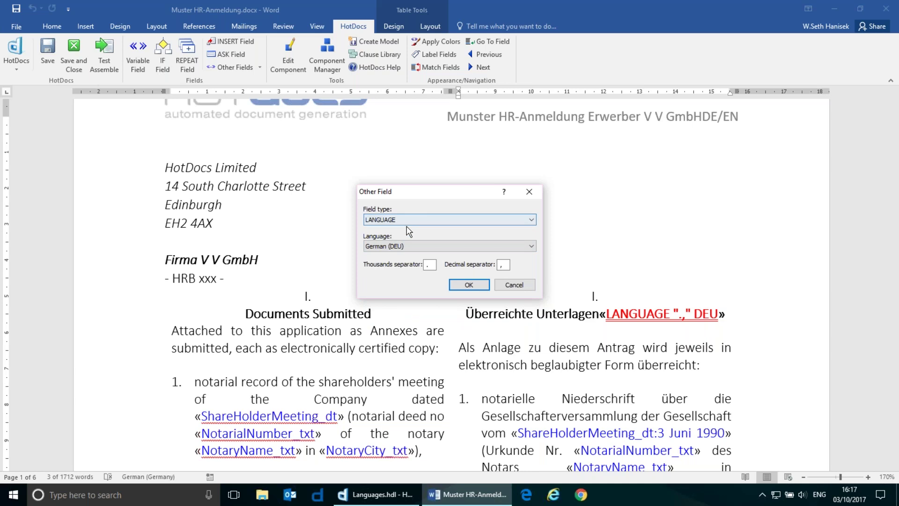
click(524, 293)
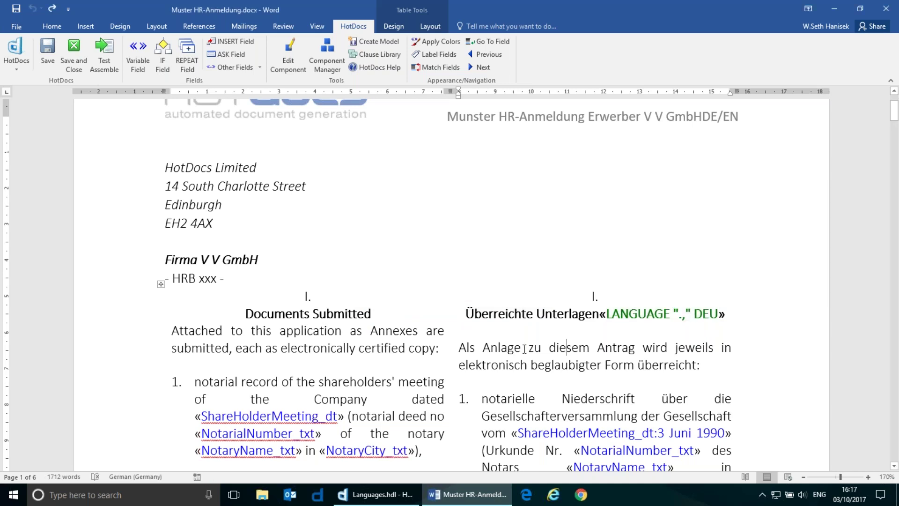
Step: Examine the ShareHolderMeeting_dt date field in the first item of the English column
scroll(525, 349, down, 3)
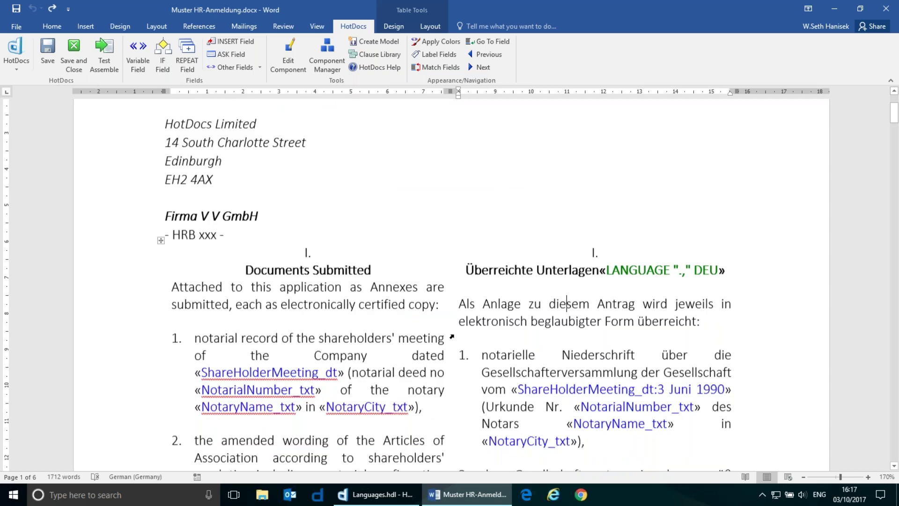
click(203, 279)
drag(218, 278, 336, 280)
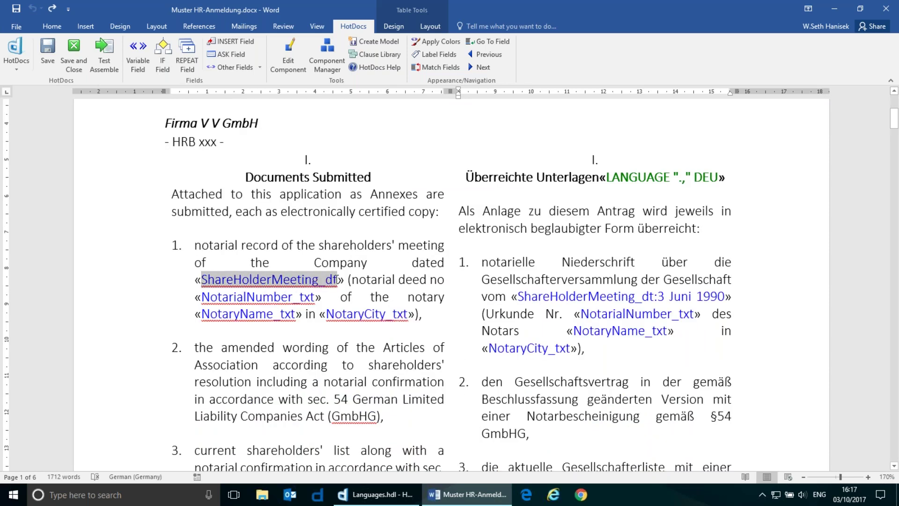
click(237, 280)
click(237, 280)
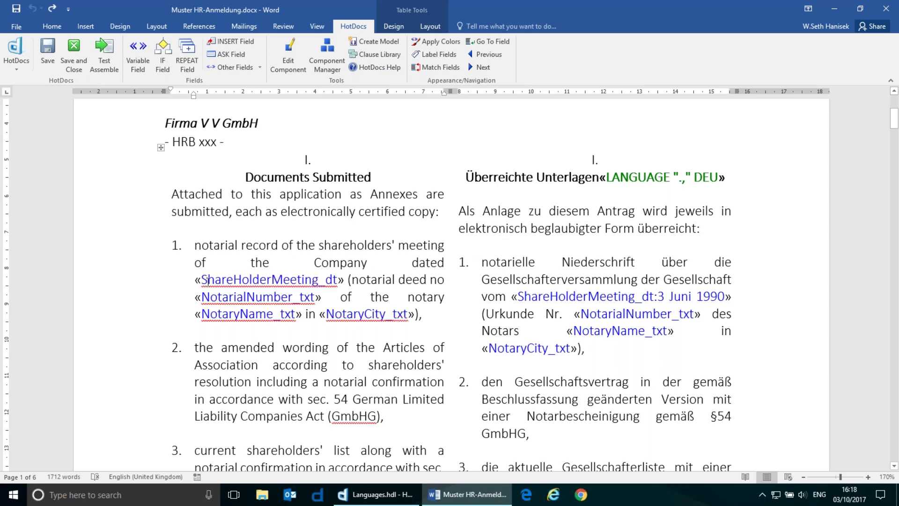
drag(202, 279, 337, 279)
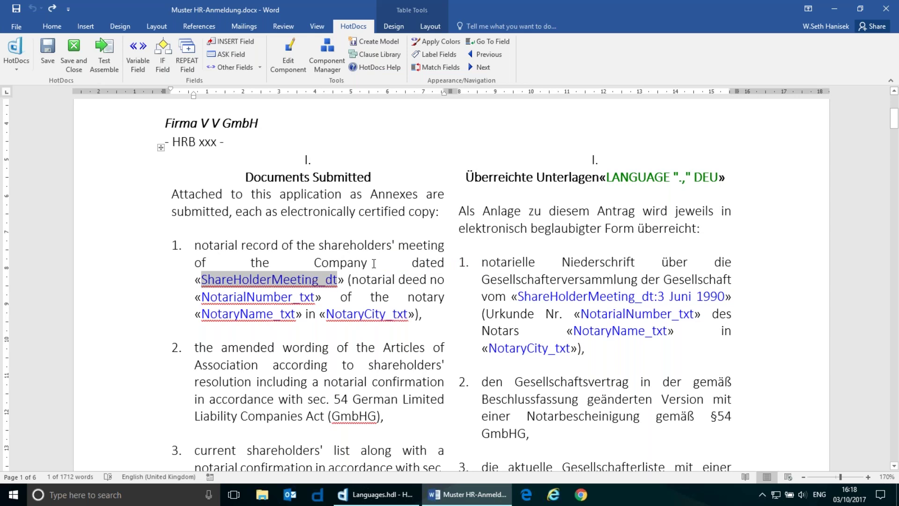
click(343, 282)
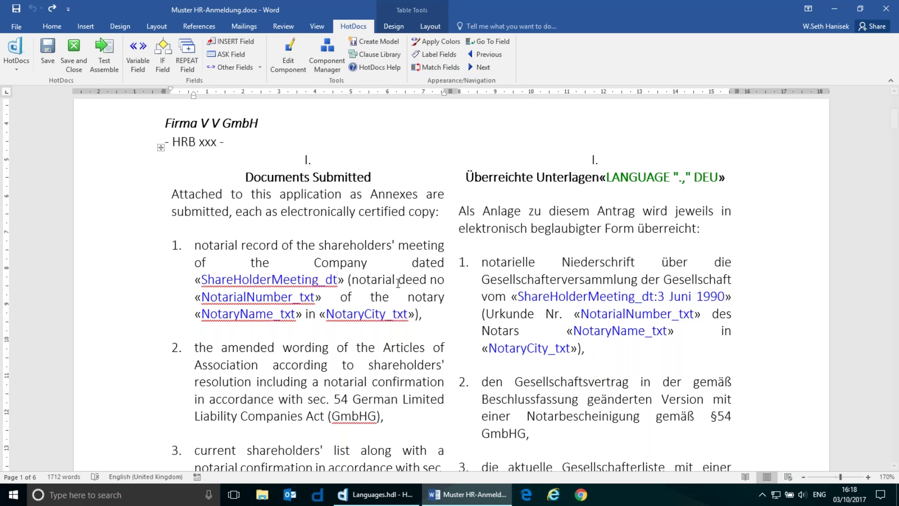
Step: Examine the "3 Juni 1990" format on the German ShareHolderMeeting_dt field together with the LANGUAGE field governing it
drag(515, 295, 726, 300)
click(726, 298)
drag(655, 296, 726, 296)
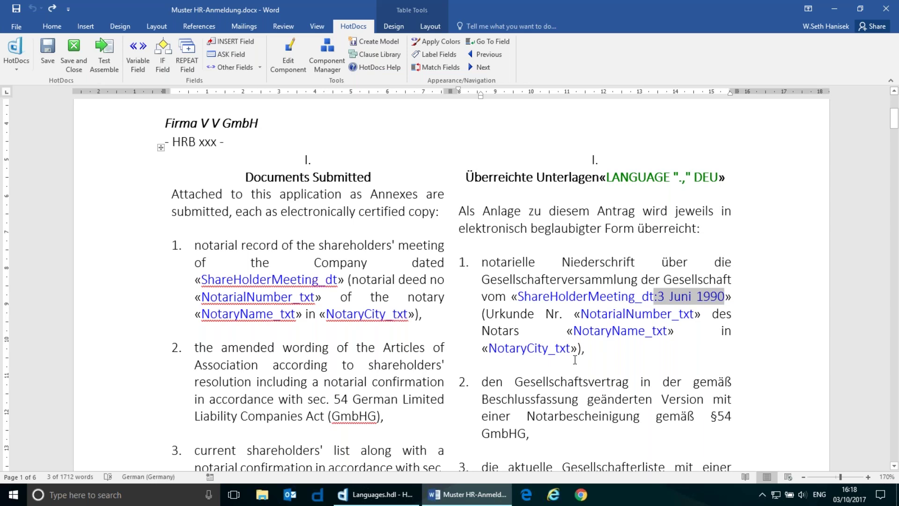
click(660, 296)
drag(660, 295, 727, 296)
drag(606, 177, 708, 177)
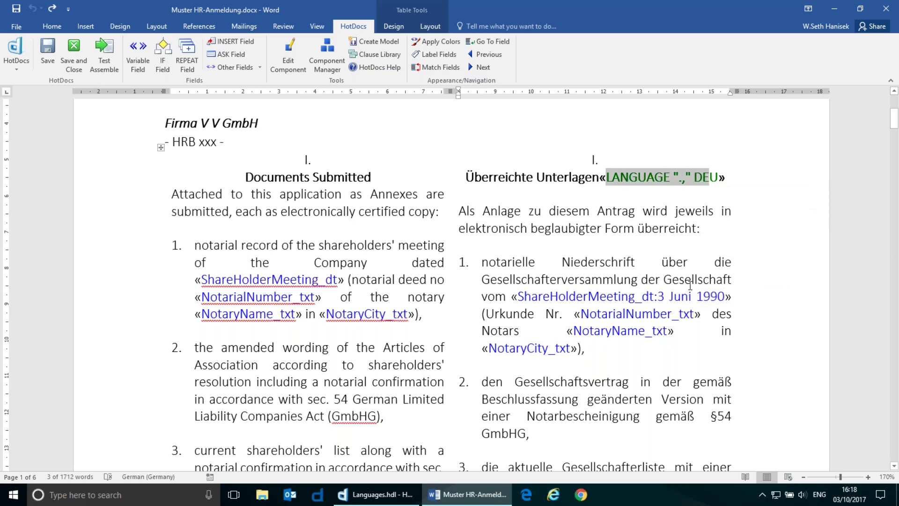
click(685, 280)
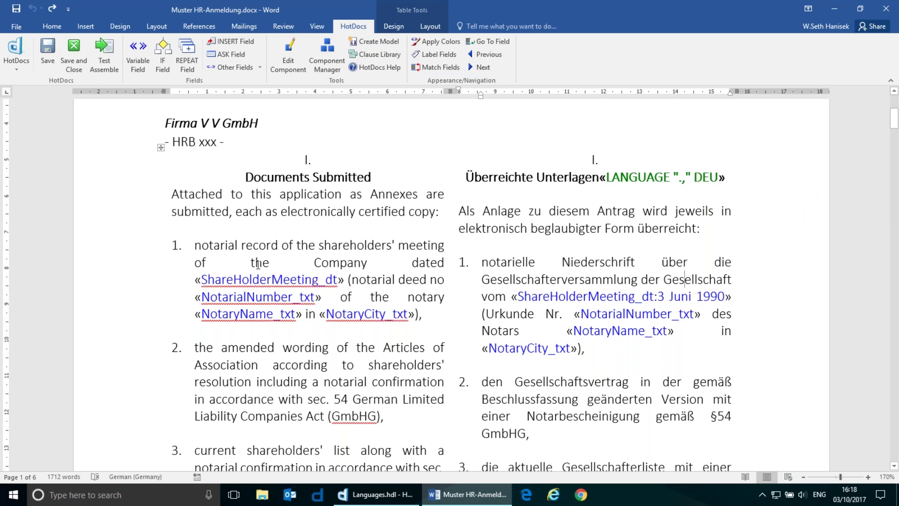
Step: Compare the English and German ShareHolderMeeting_dt fields and look over the Application section beneath them
click(219, 281)
click(305, 297)
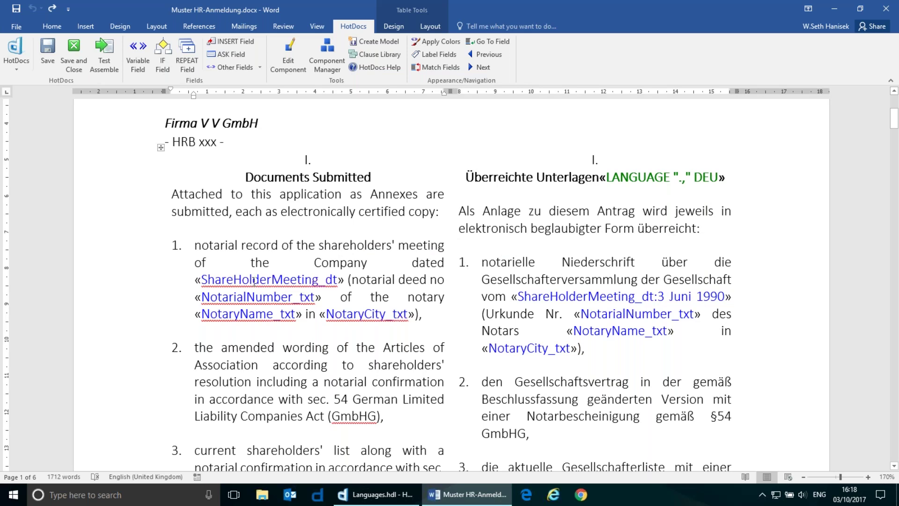
drag(226, 280, 319, 281)
drag(600, 296, 692, 297)
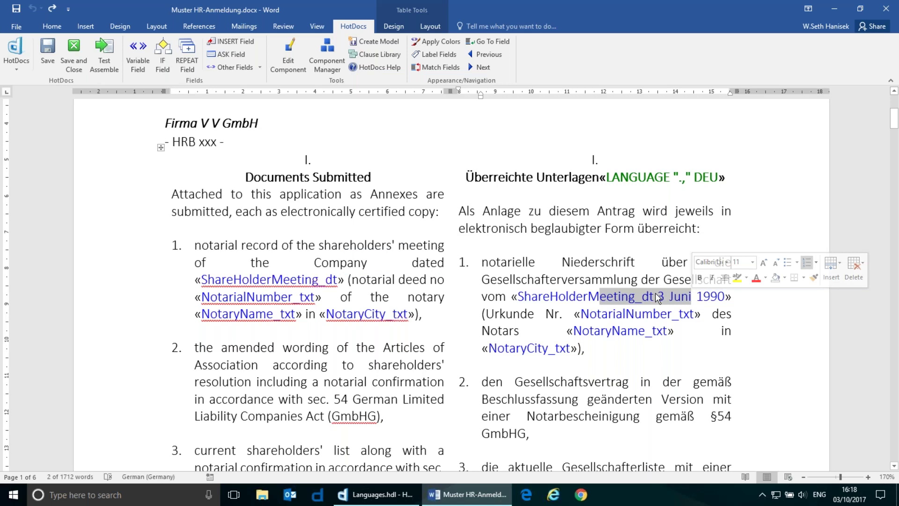
click(552, 279)
scroll(569, 268, down, 1)
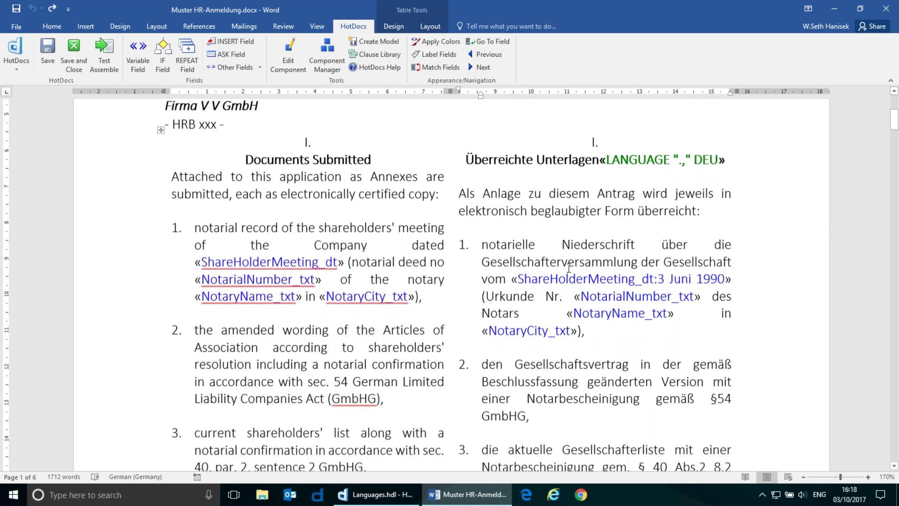
scroll(569, 268, down, 5)
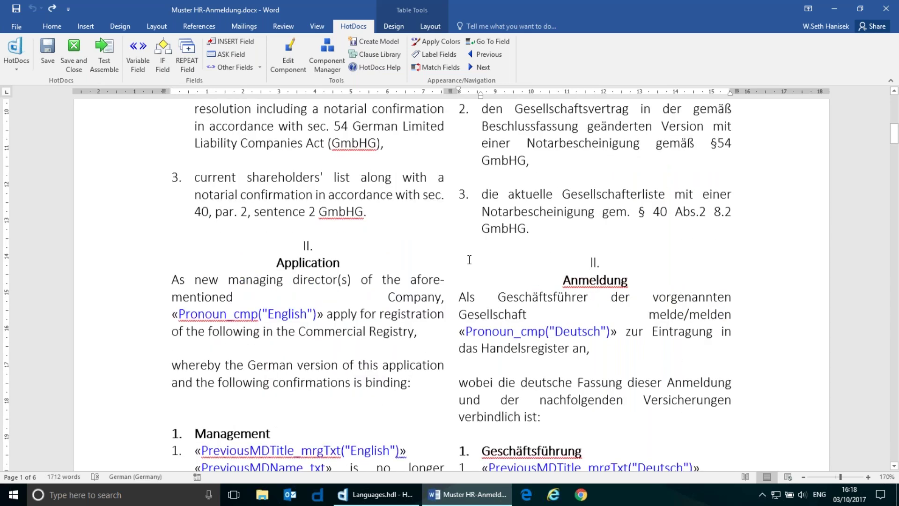
Step: Confirm the German LANGUAGE field with a period as thousands separator and a comma as decimal separator, and check its code
scroll(469, 259, up, 6)
double_click(663, 223)
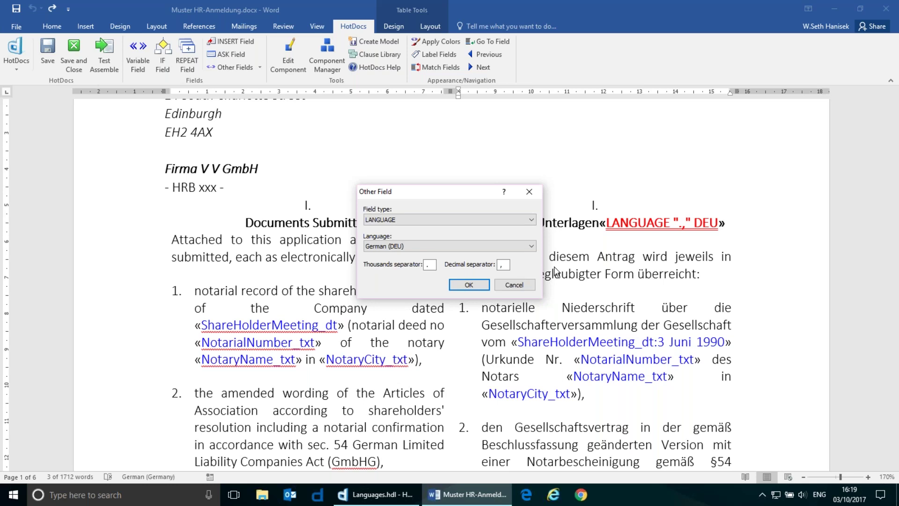
double_click(503, 264)
double_click(429, 264)
text(,)
click(482, 284)
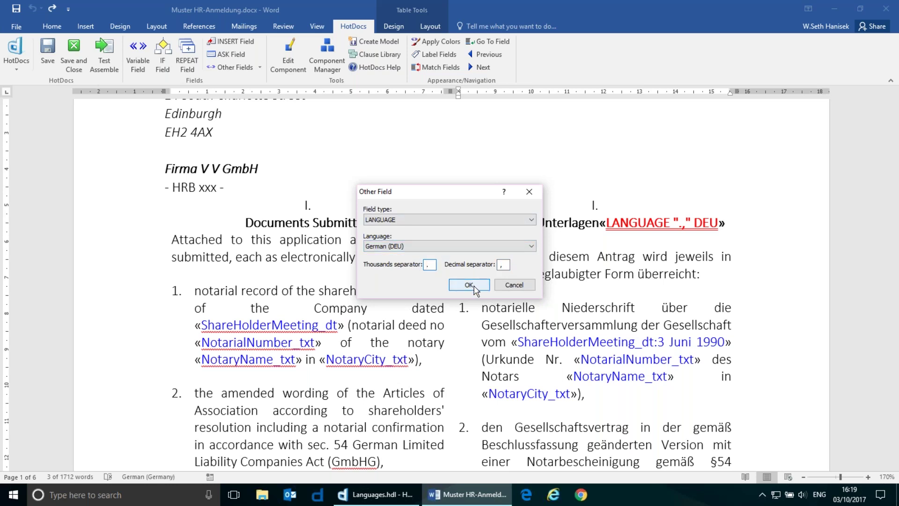
double_click(680, 223)
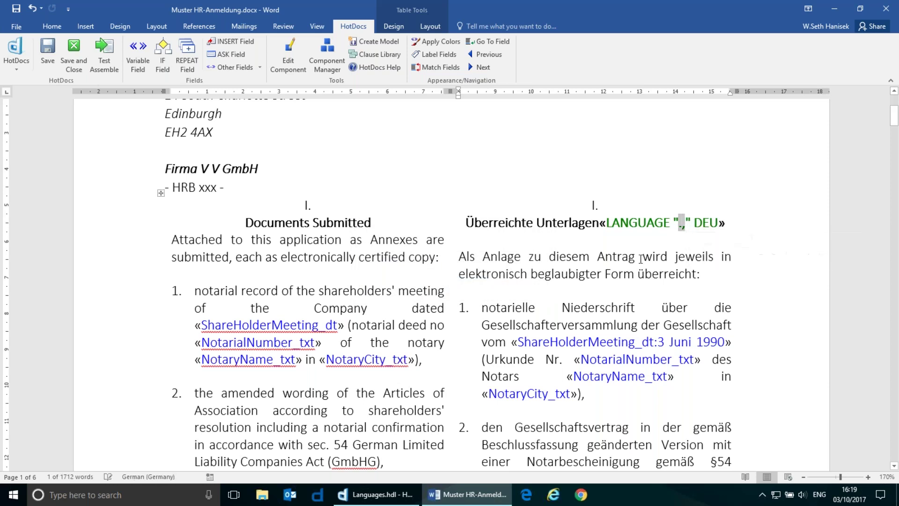
scroll(640, 287, down, 10)
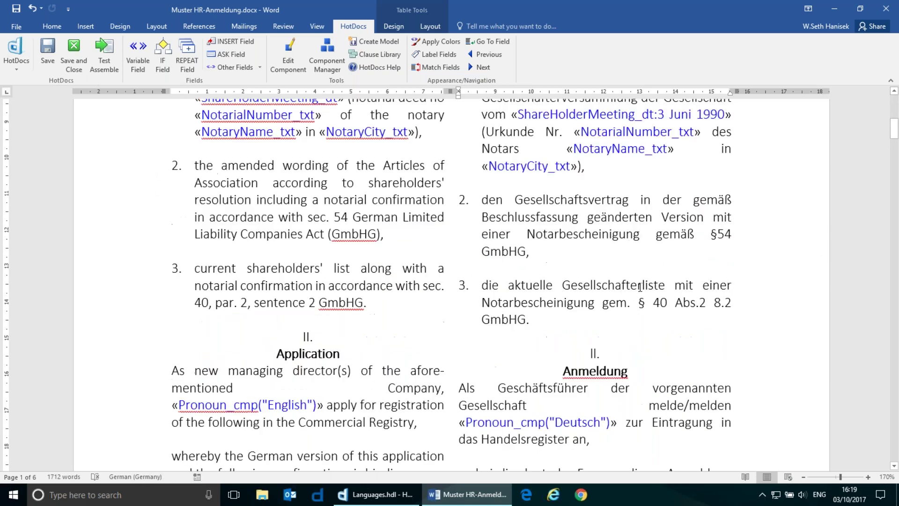
Step: Replace the English amount 25,000.00 in section IV with a Number variable field named ShareValue-n, formatted 9,999.00
scroll(641, 286, down, 1)
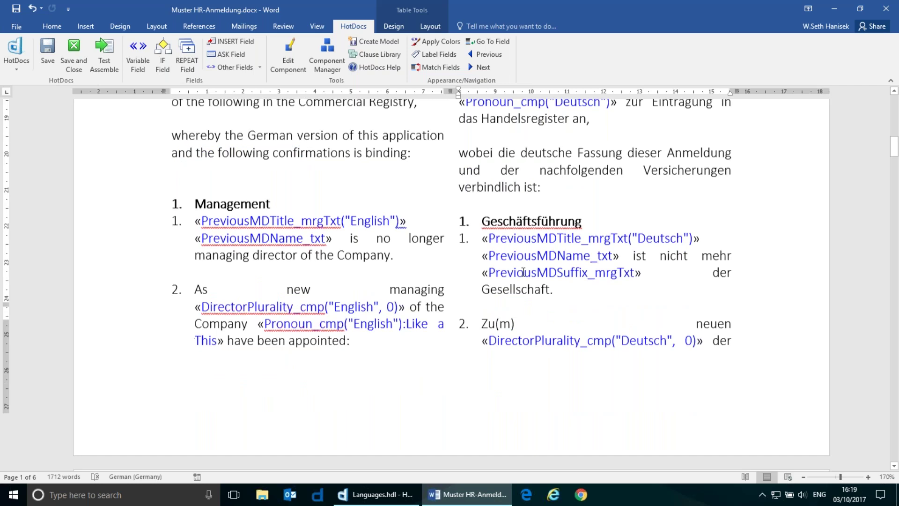
scroll(524, 272, down, 15)
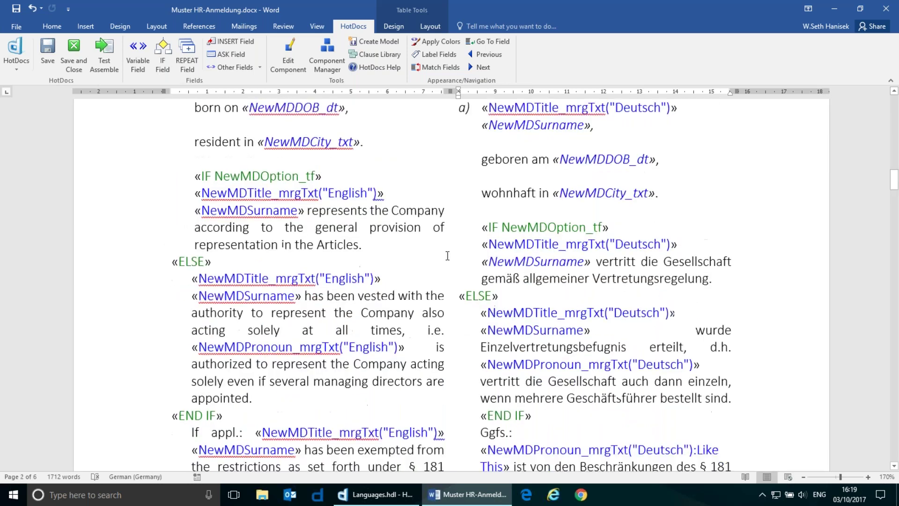
scroll(448, 255, down, 15)
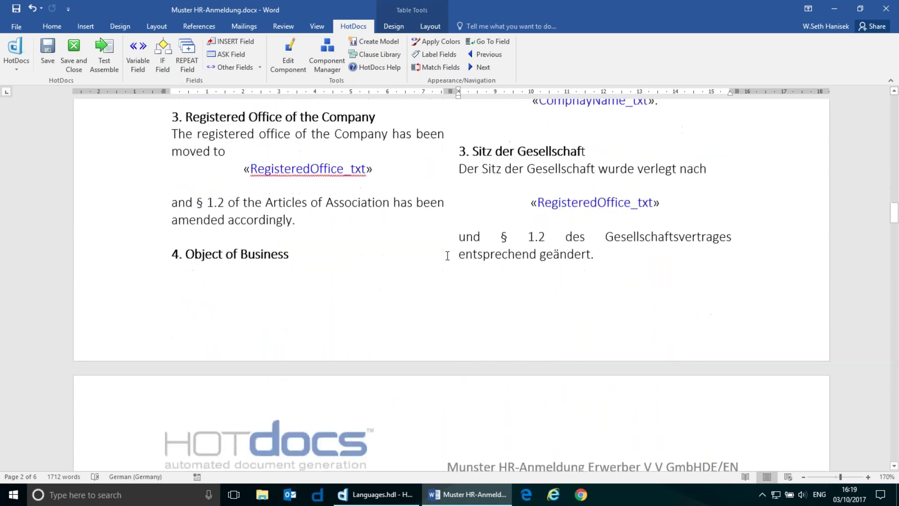
scroll(449, 281, down, 15)
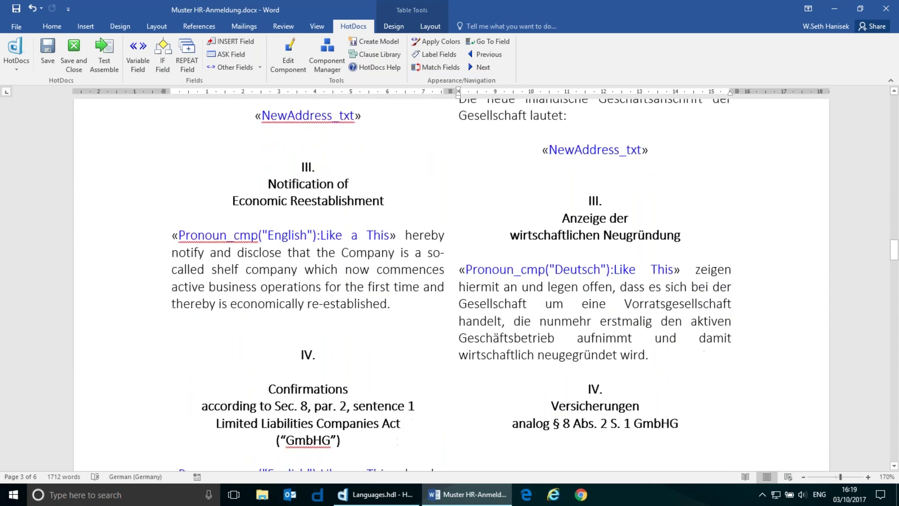
scroll(449, 281, down, 8)
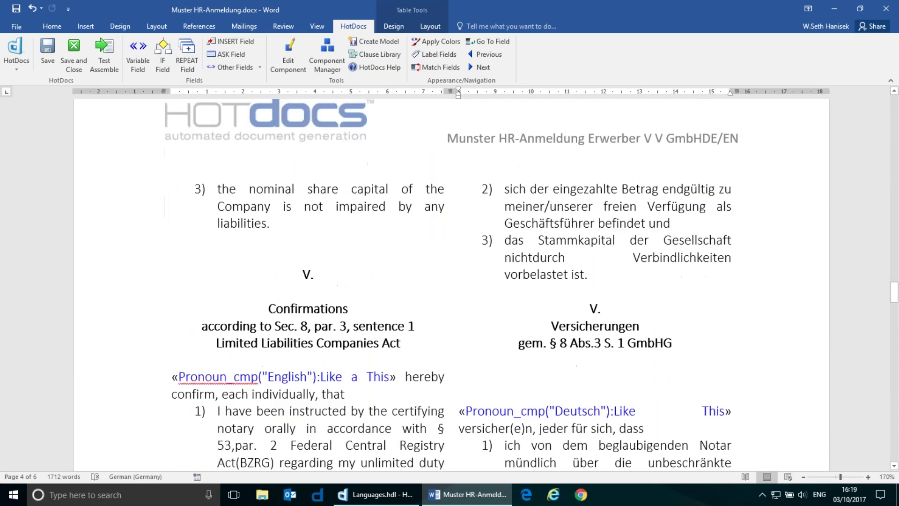
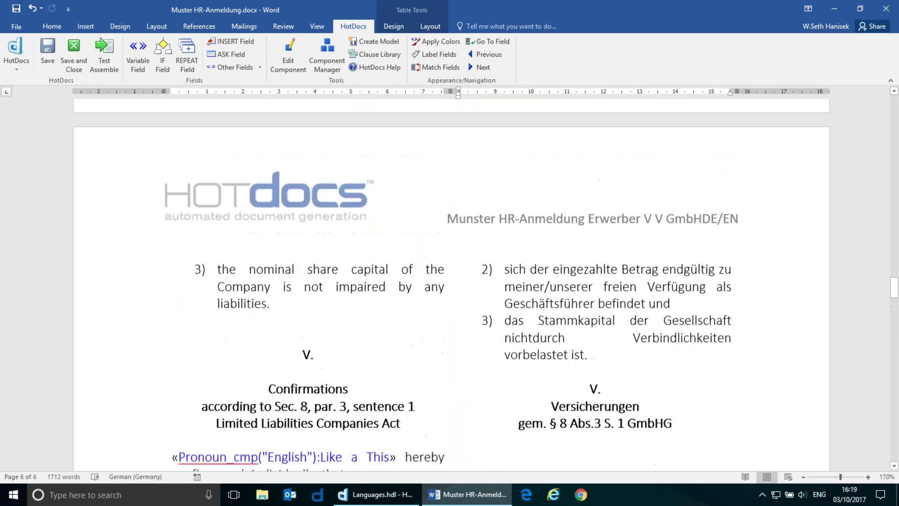
scroll(414, 274, down, 4)
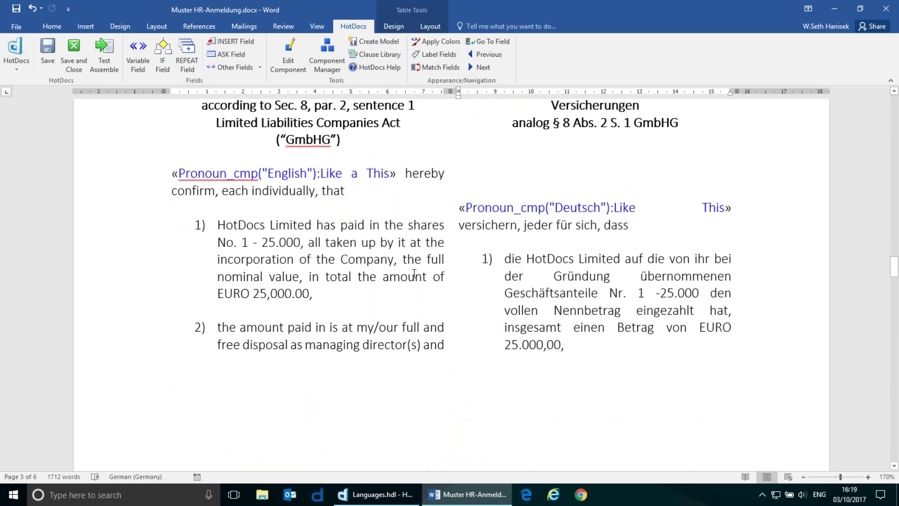
drag(261, 293, 309, 294)
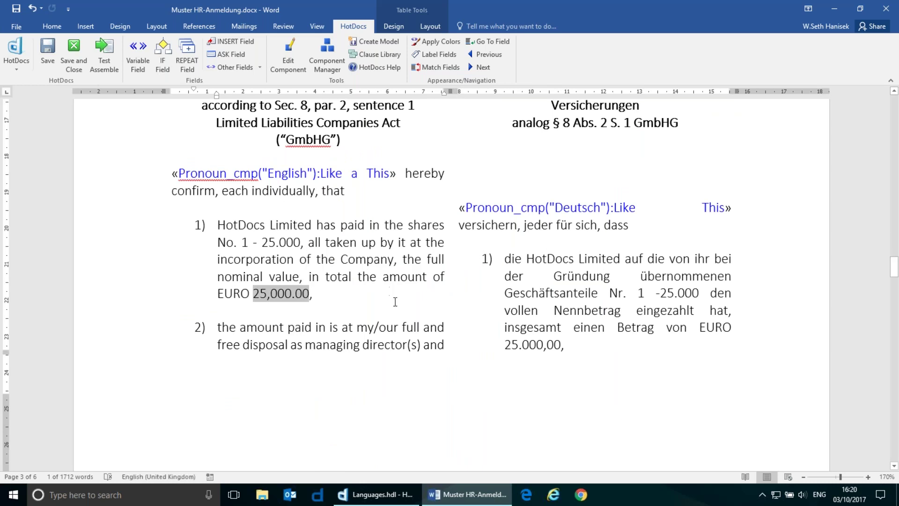
click(138, 53)
click(379, 265)
click(587, 296)
click(509, 295)
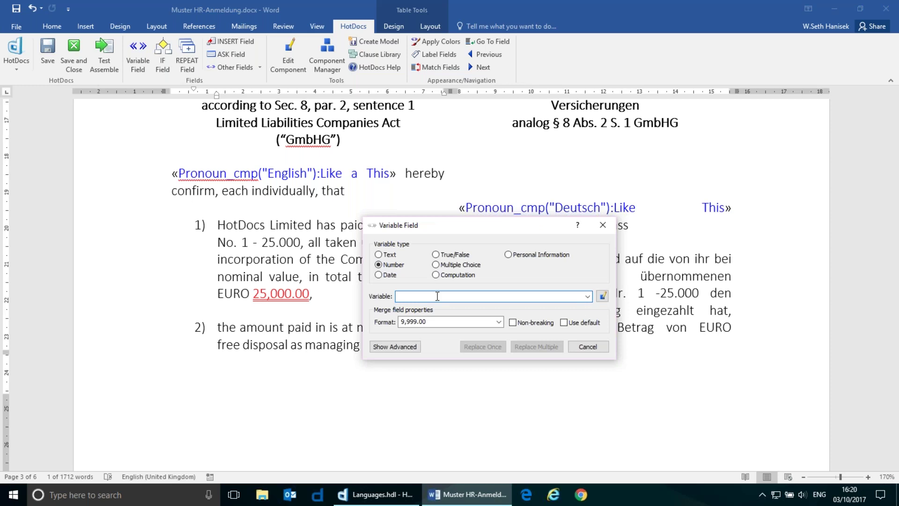
text(ShareValue-n)
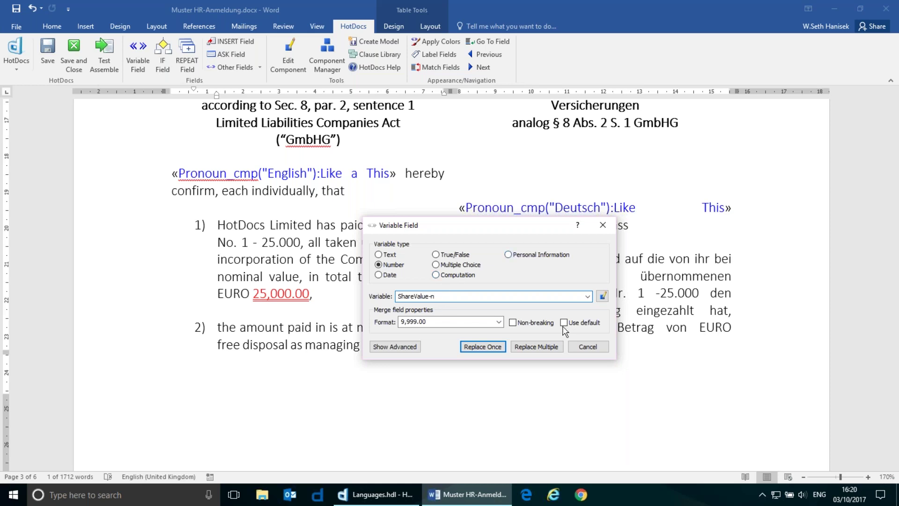
click(434, 326)
key(End)
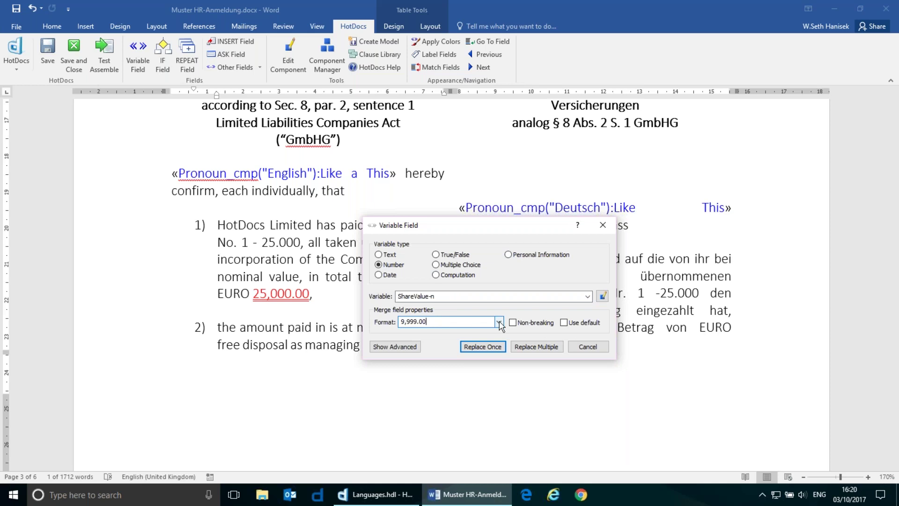
click(482, 346)
drag(266, 294, 396, 293)
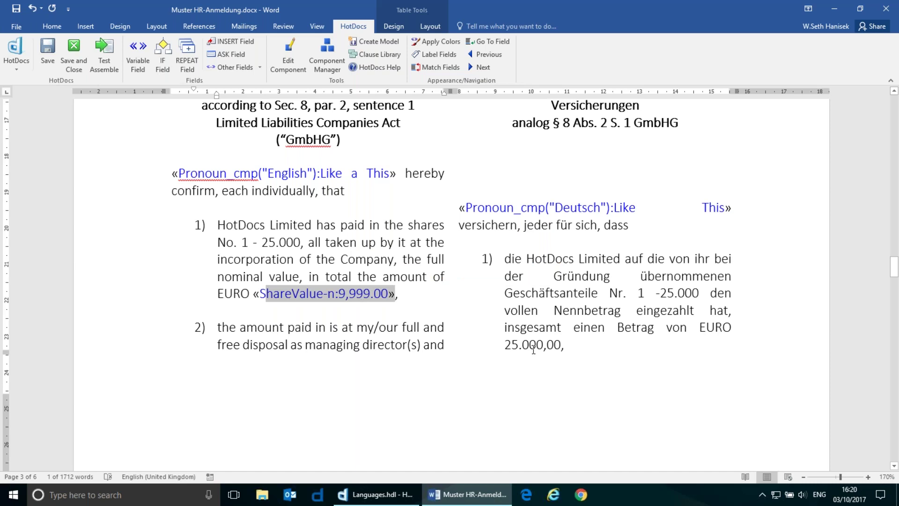
Step: Replace the German amount 25.000,00 with the existing Number variable ShareValue-n, formatted 9.999,00
drag(505, 345, 561, 344)
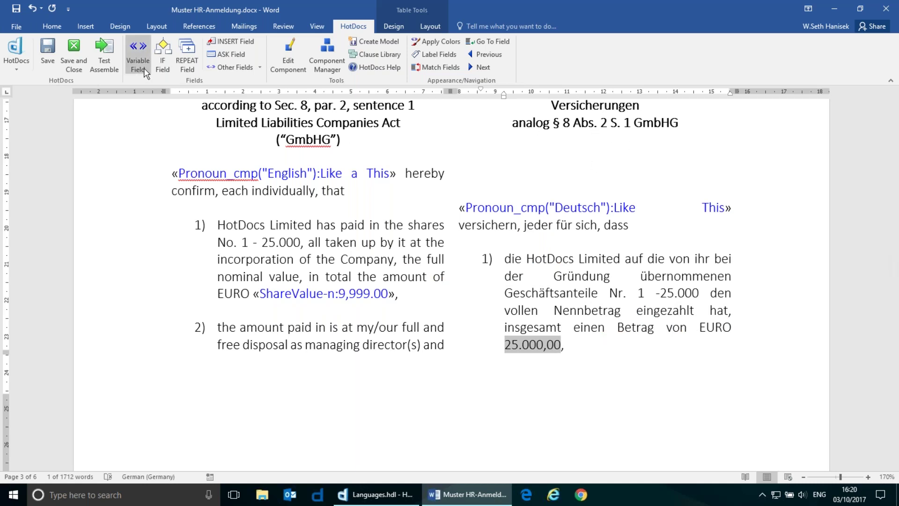
click(137, 50)
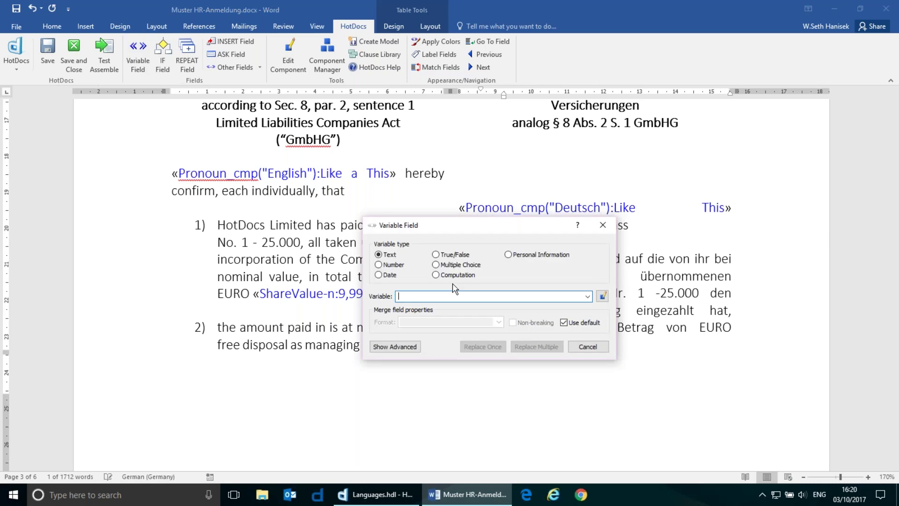
click(391, 266)
click(587, 296)
click(533, 315)
click(448, 323)
click(448, 323)
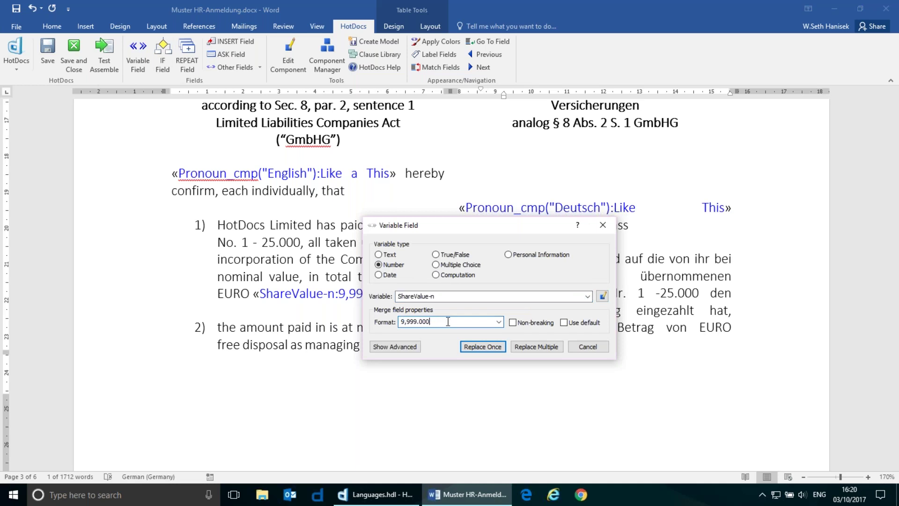
click(499, 322)
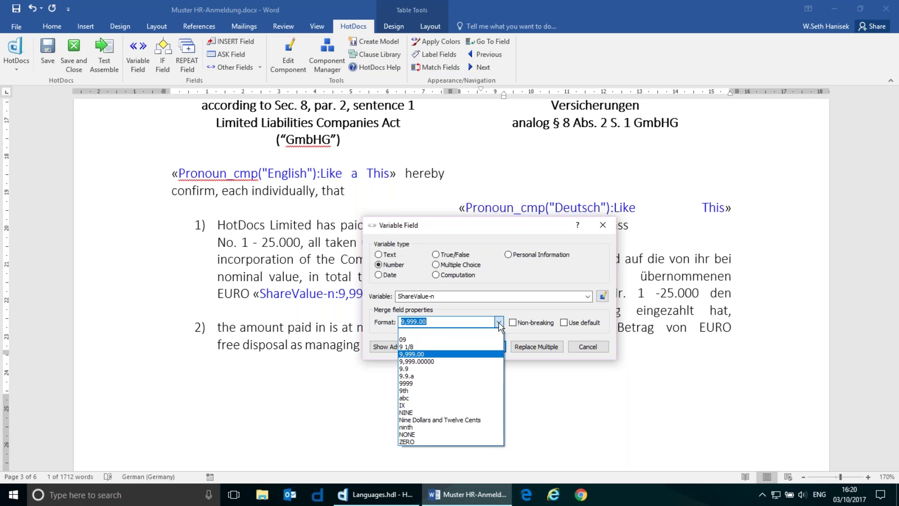
click(438, 322)
click(408, 321)
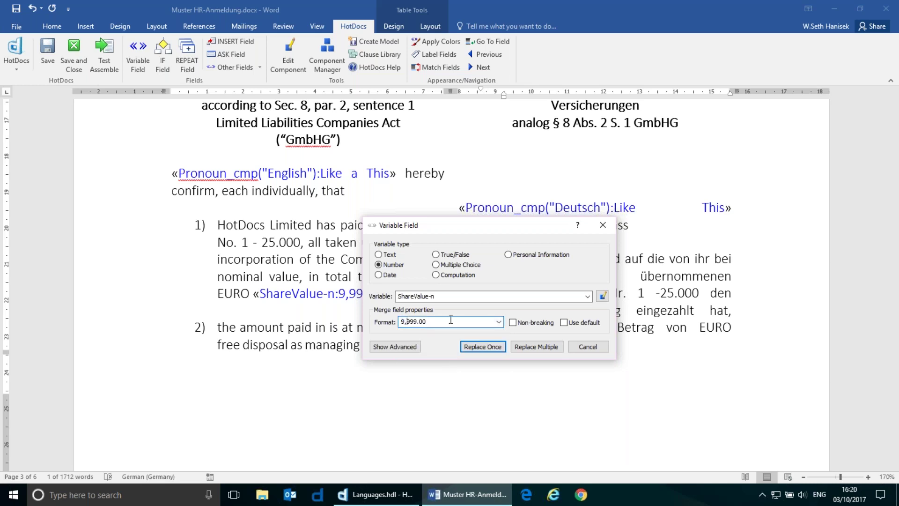
key(BackSpace)
text(.)
click(483, 347)
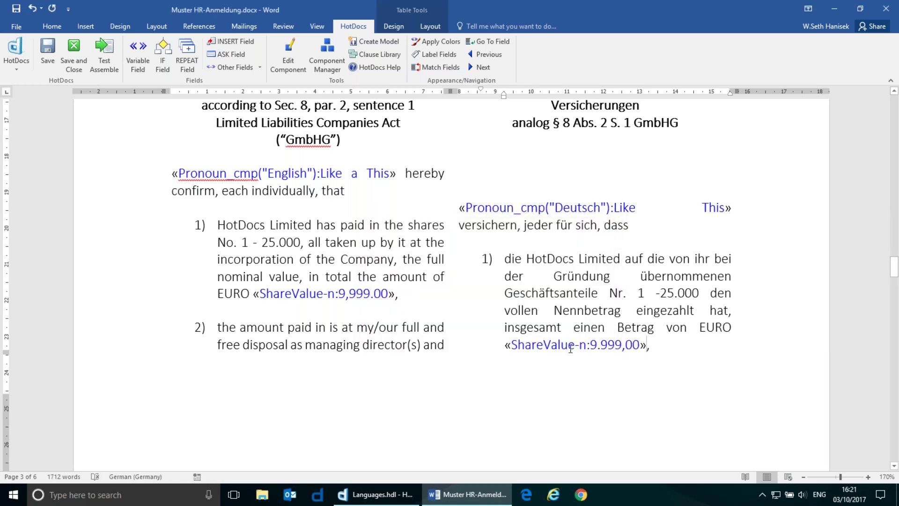
Step: Compare the variable name and number format of the English and German ShareValue-n fields
drag(301, 294, 323, 294)
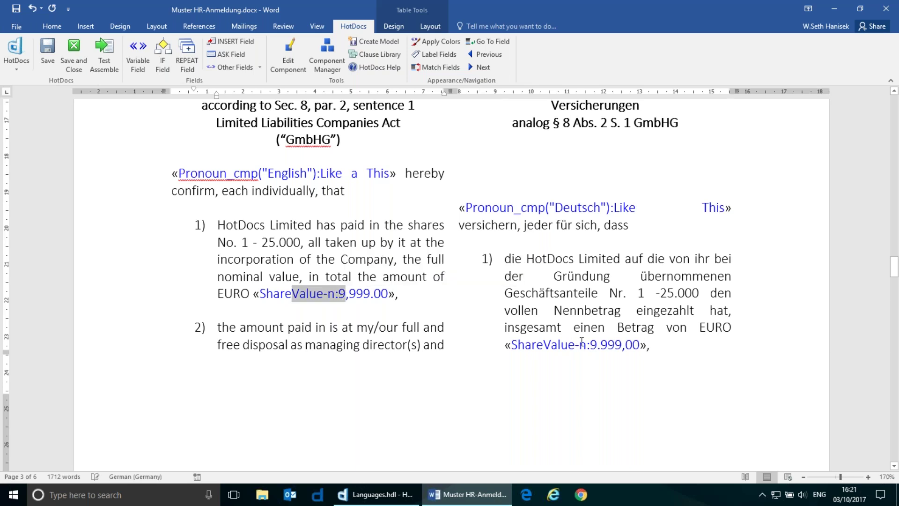
drag(560, 345, 575, 345)
click(532, 294)
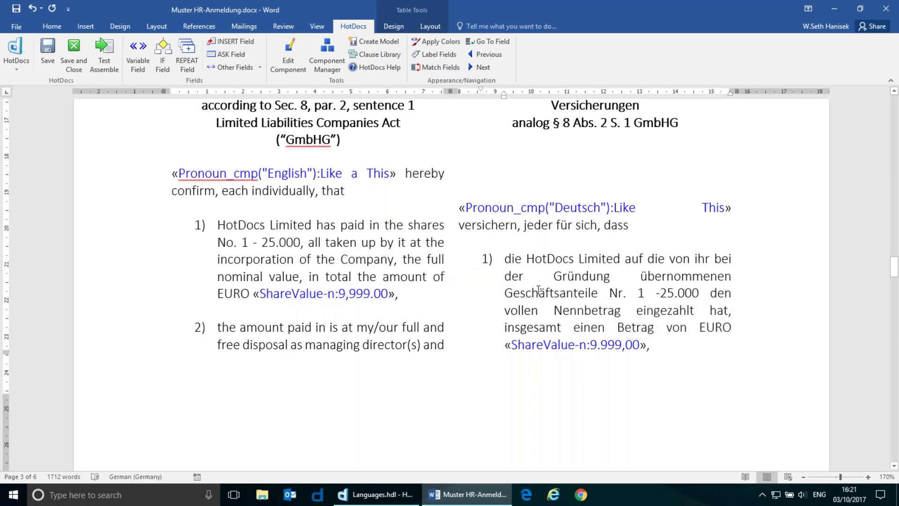
drag(340, 294, 388, 294)
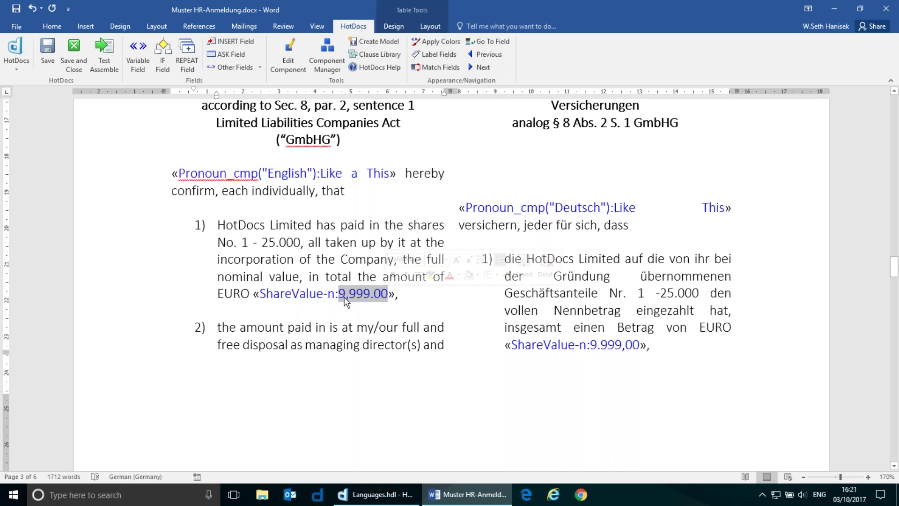
click(623, 327)
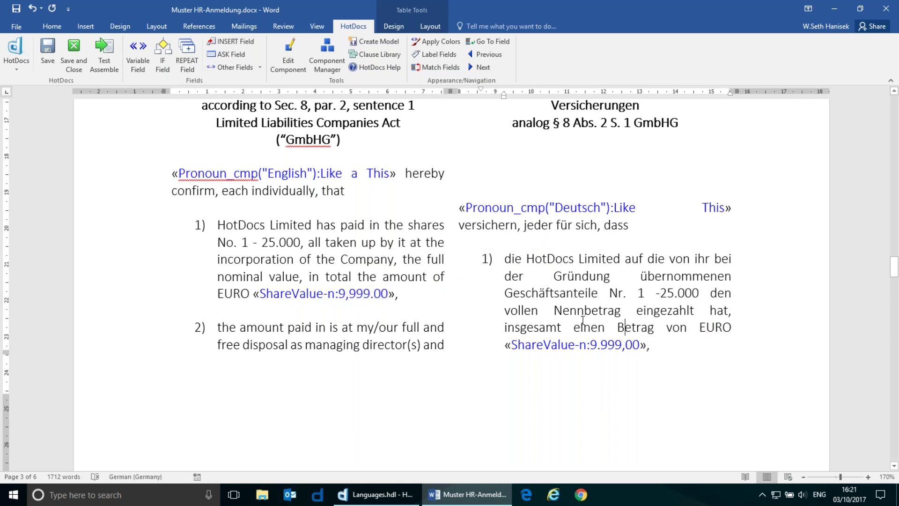
Step: Test-assemble the template and look through its company, previous director and notary interview dialogs
click(104, 52)
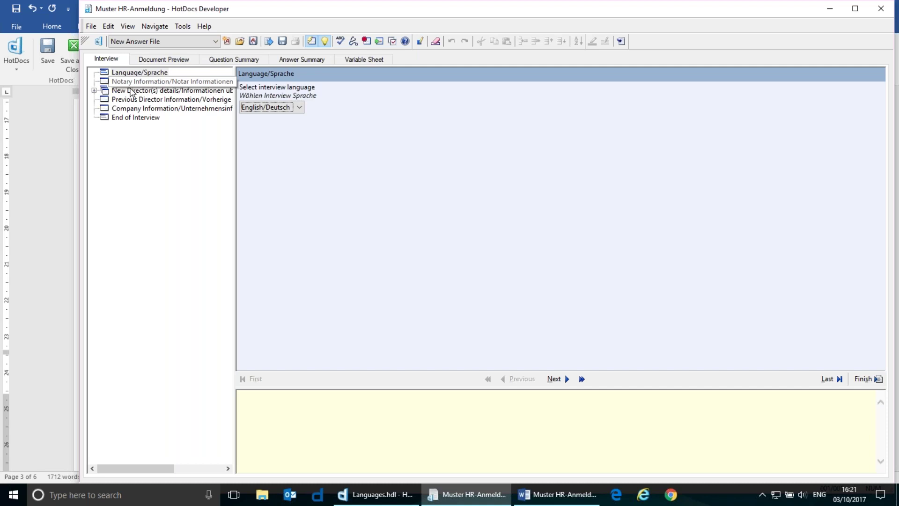
click(155, 108)
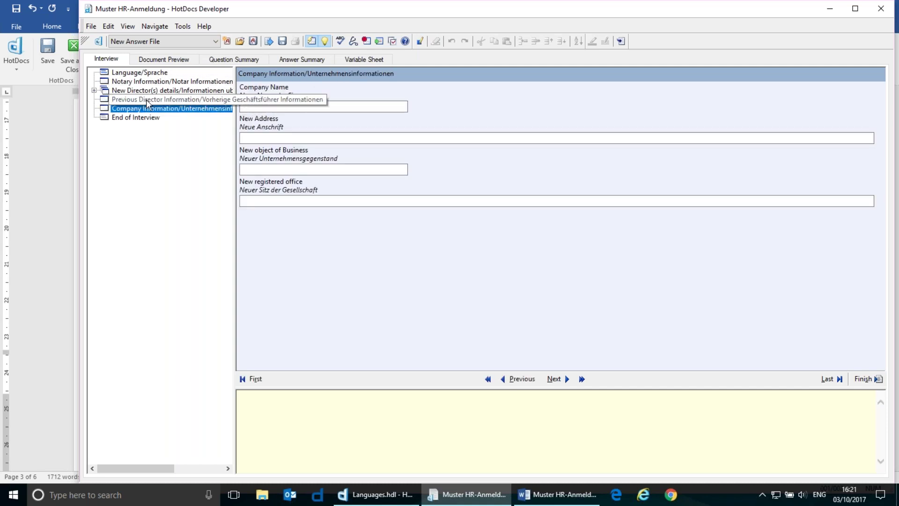
click(159, 99)
click(160, 82)
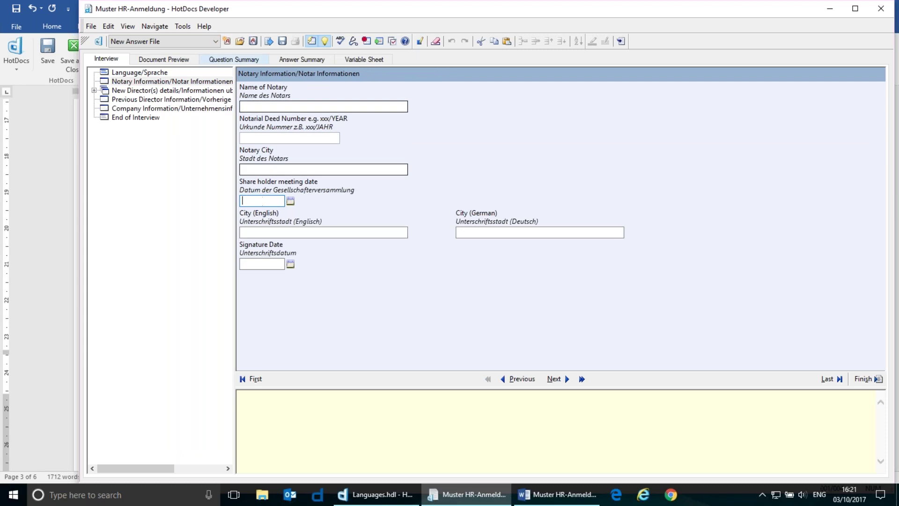
Step: Load the HotDocs Demonstration Answers answer file into the test interview
click(216, 41)
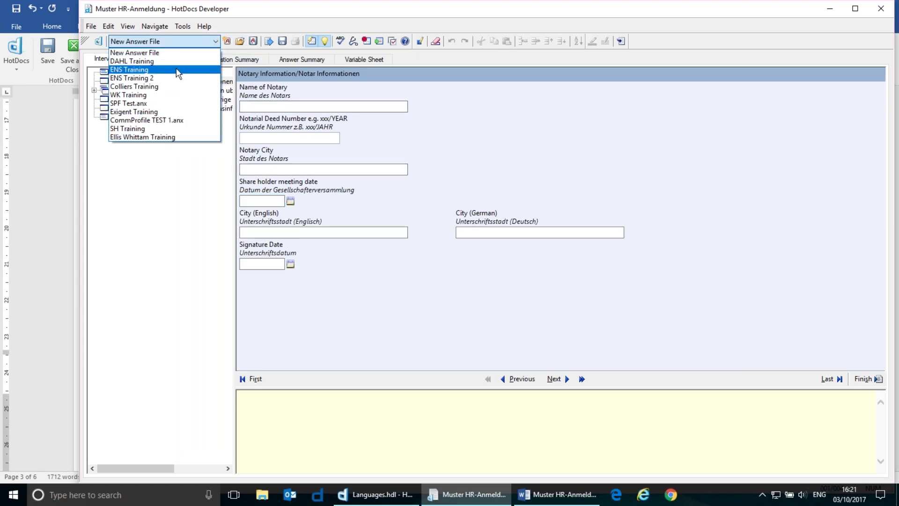
click(184, 26)
click(241, 41)
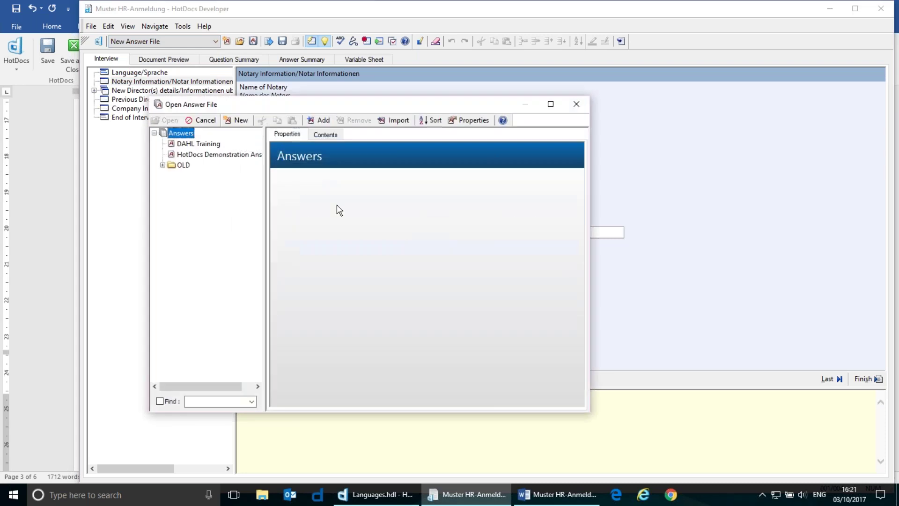
double_click(215, 154)
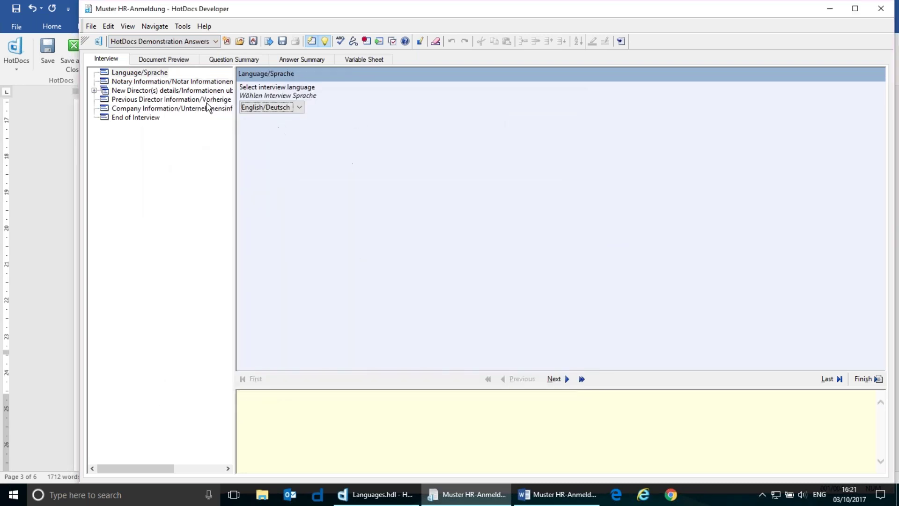
Step: Review the loaded answers in the Notary Information dialog, including both dates, and in the new director details
click(143, 82)
key(Tab)
key(Tab)
key(Tab)
key(Tab)
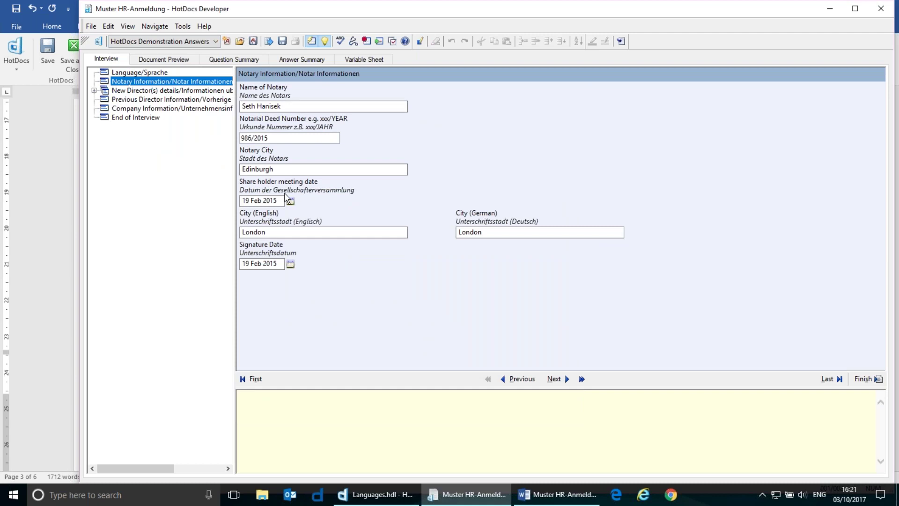
click(278, 264)
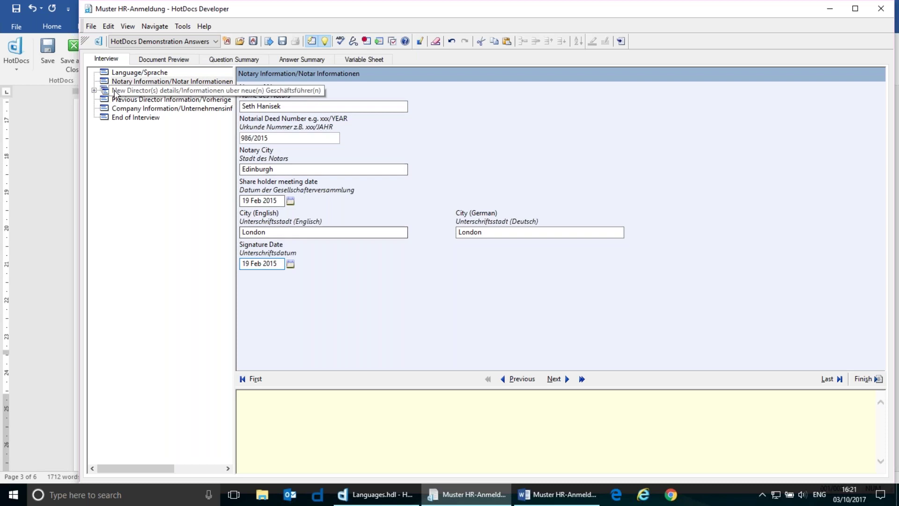
click(143, 90)
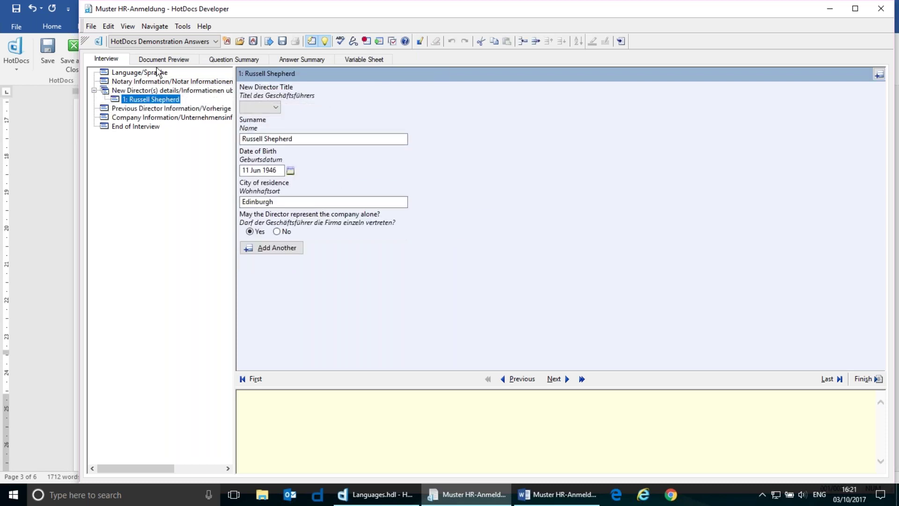
Step: Preview the assembled document and compare the shareholders' meeting date in the English and German columns
click(174, 58)
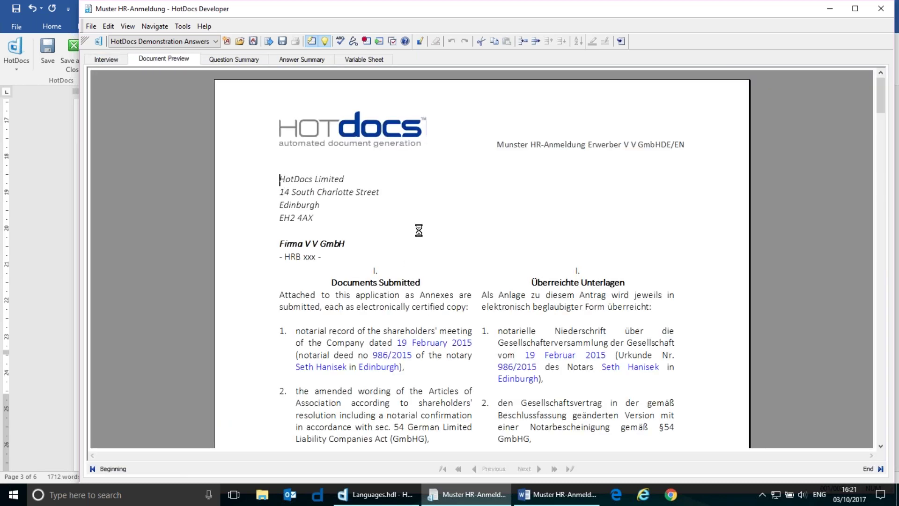
drag(401, 346, 462, 343)
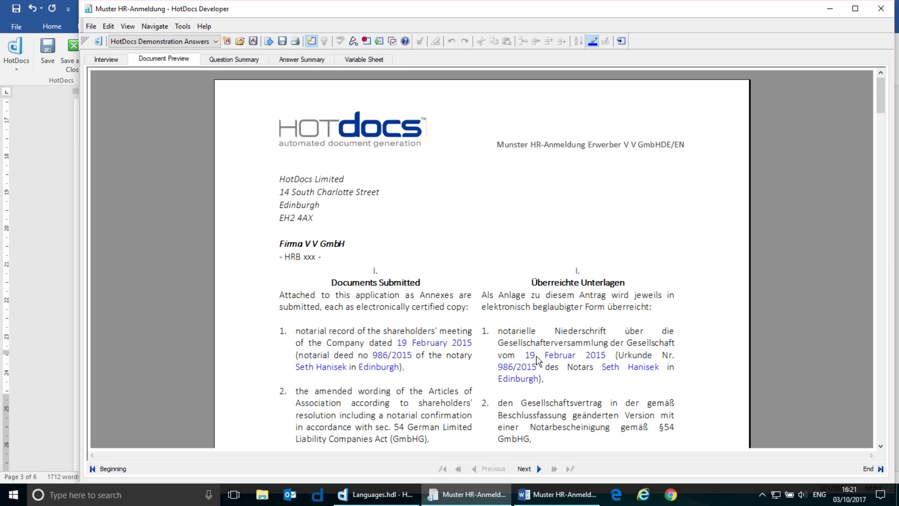
drag(530, 355, 586, 365)
Step: Add the ShareValue-n number variable to the end of the new director details dialog through the interview
click(107, 59)
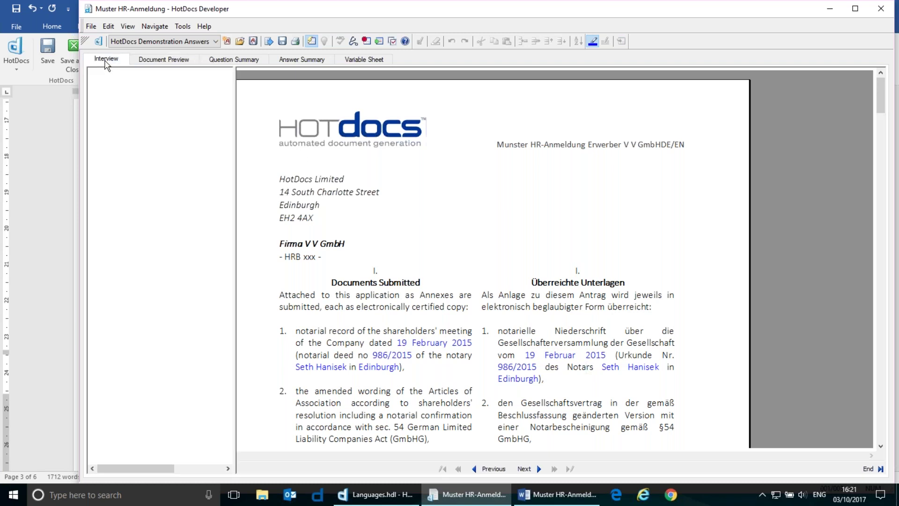
right_click(335, 294)
click(379, 302)
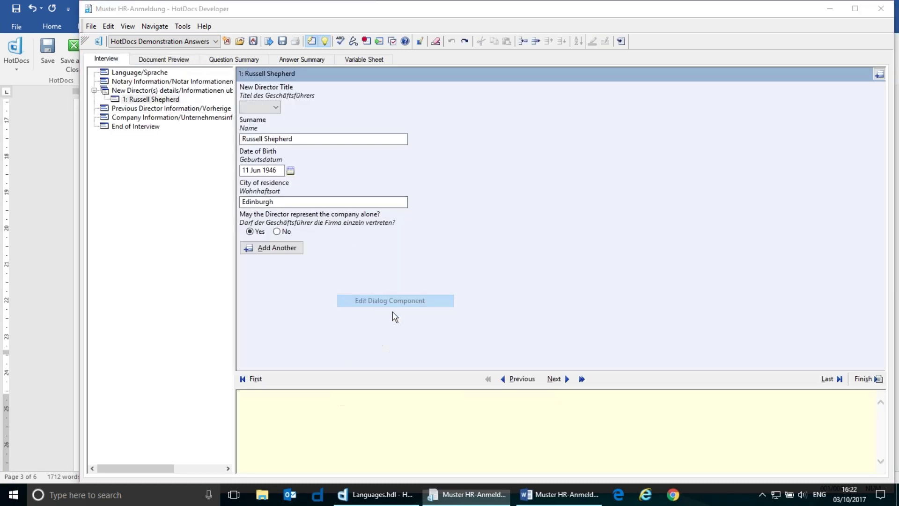
drag(508, 219, 261, 265)
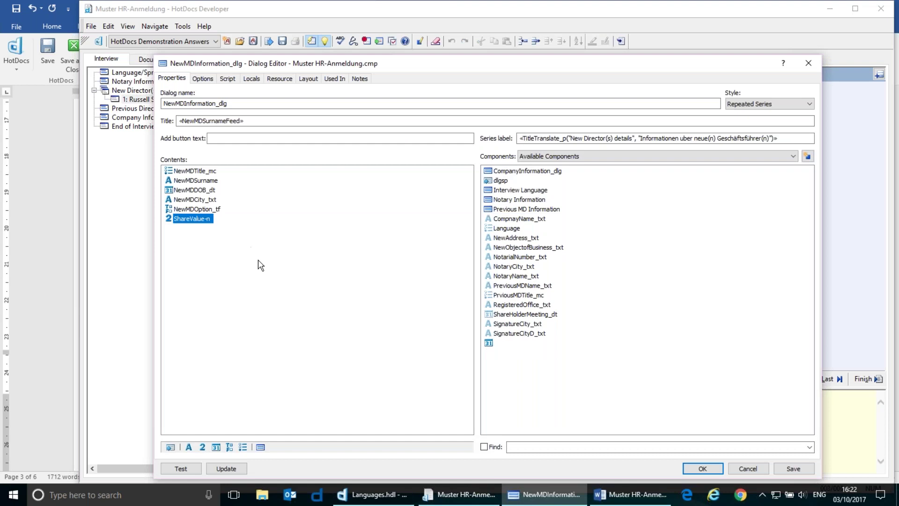
click(703, 468)
Step: Enter 2,125.75 as the new director's ShareValue-n answer in the interview
click(258, 253)
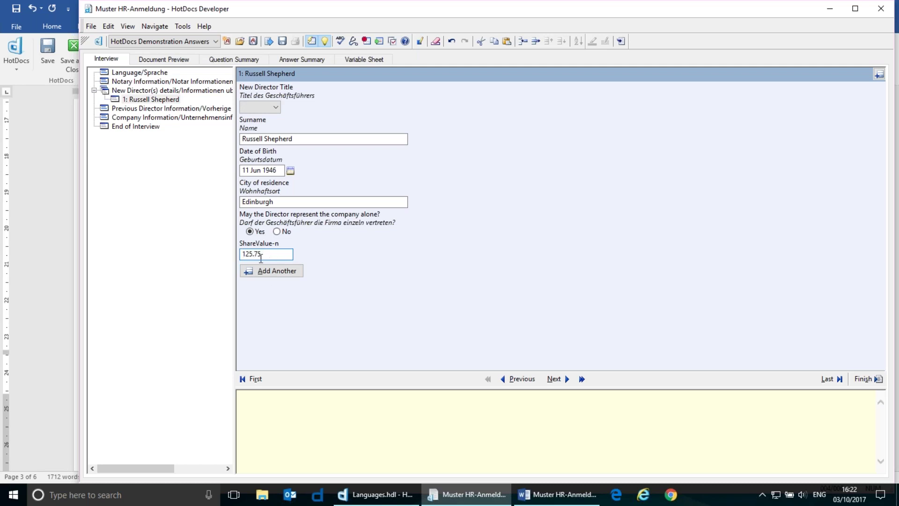
text(2,)
key(Tab)
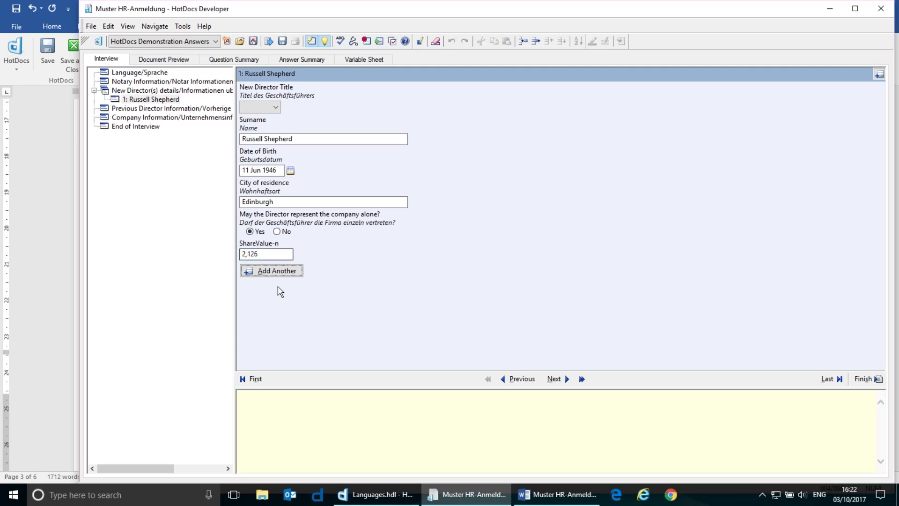
Step: Set the ShareValue-n number variable to 2 decimal places
click(271, 253)
right_click(274, 254)
click(332, 263)
click(230, 227)
click(230, 227)
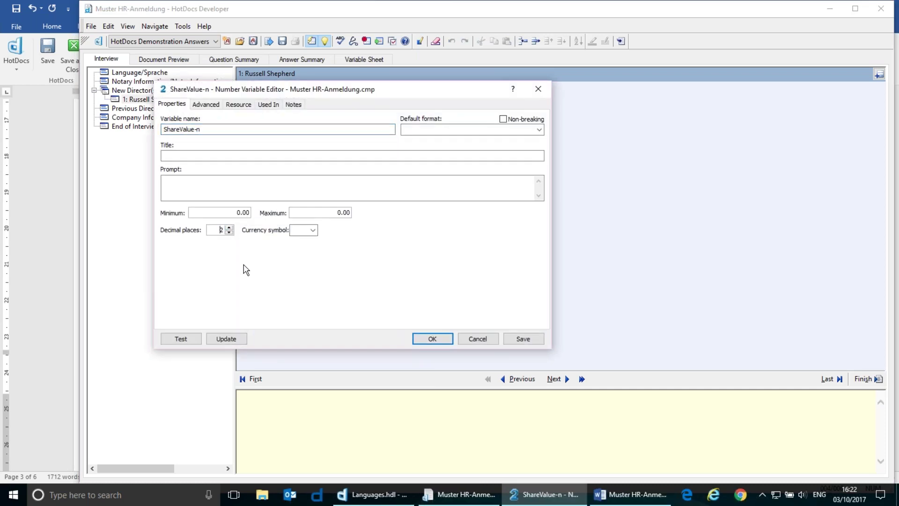
click(439, 339)
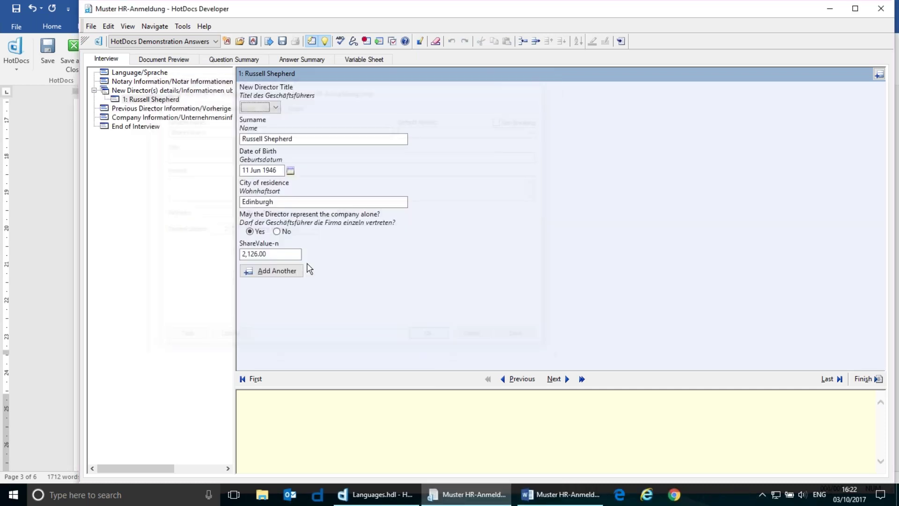
Step: Change the decimals of the ShareValue-n answer so that it reads 2,126.75
key(BackSpace)
text(75)
drag(244, 254, 287, 254)
click(287, 254)
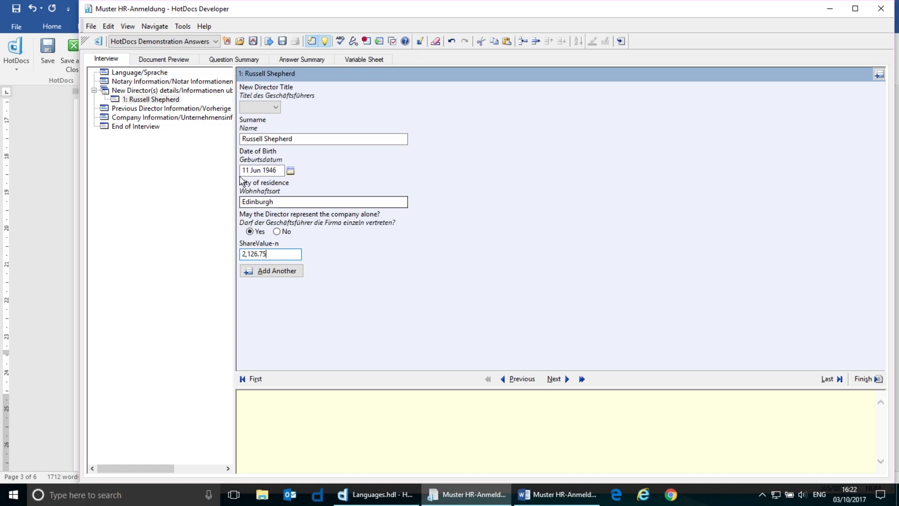
Step: Locate the ShareValue-n answer in the previewed document, under the section IV confirmations
click(187, 59)
scroll(430, 259, down, 10)
click(106, 59)
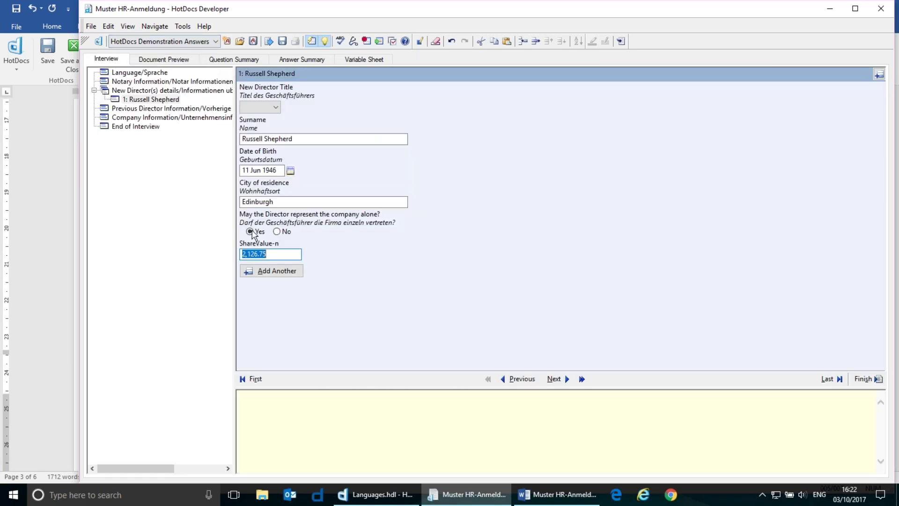
right_click(278, 257)
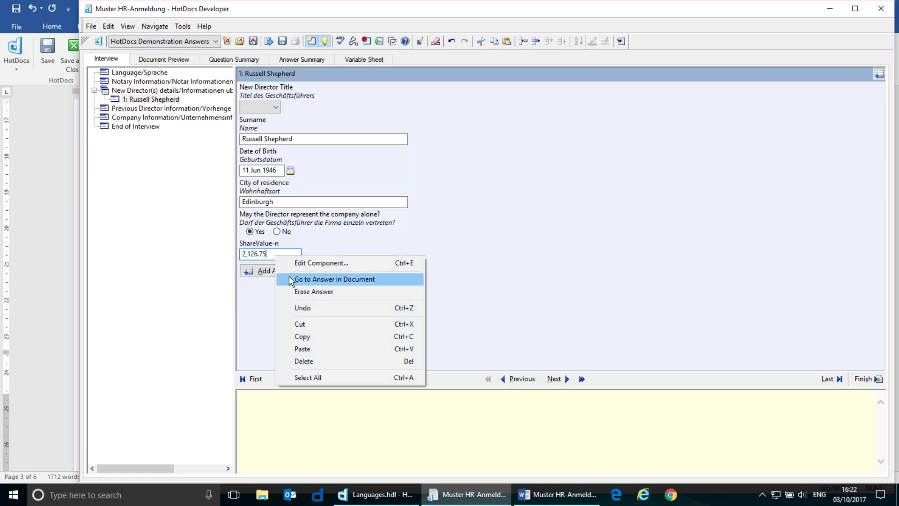
click(314, 279)
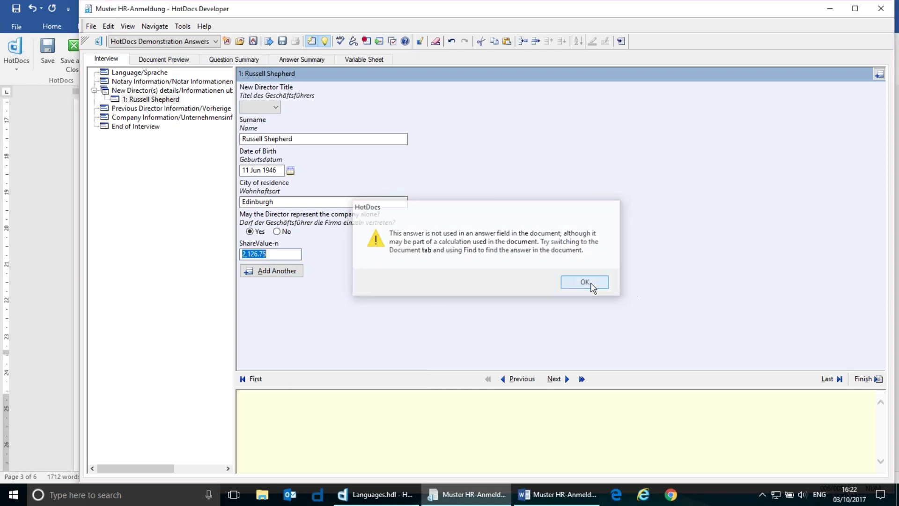
click(592, 283)
click(165, 59)
scroll(426, 268, down, 5)
scroll(427, 268, down, 5)
scroll(426, 268, down, 20)
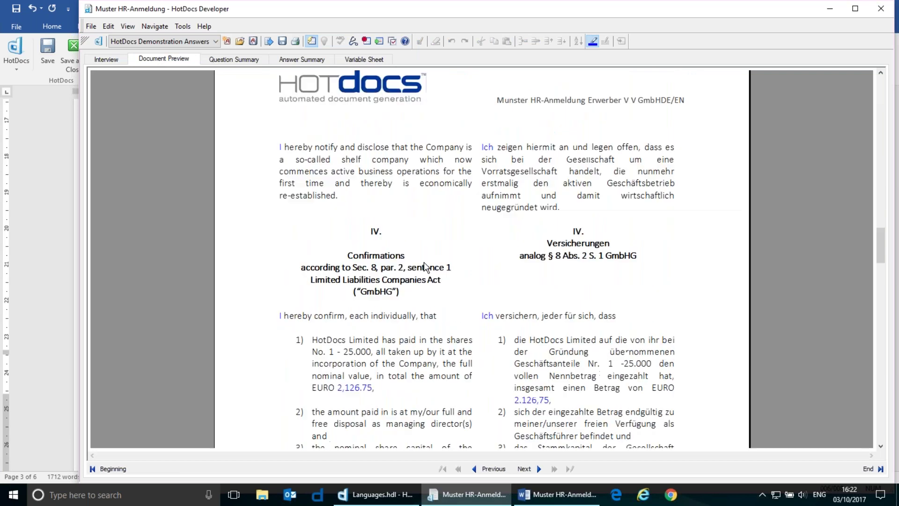
Step: Zoom in on the section IV EURO amounts and compare their number formats in the English and German columns
click(342, 248)
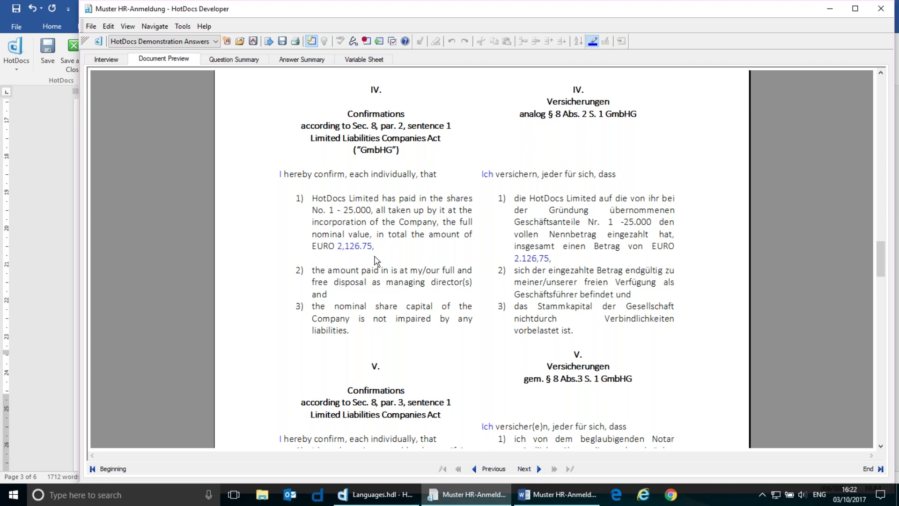
scroll(376, 259, up, 2)
scroll(376, 260, up, 1)
scroll(376, 260, down, 5)
scroll(330, 281, up, 4)
drag(303, 253, 344, 252)
key(Right)
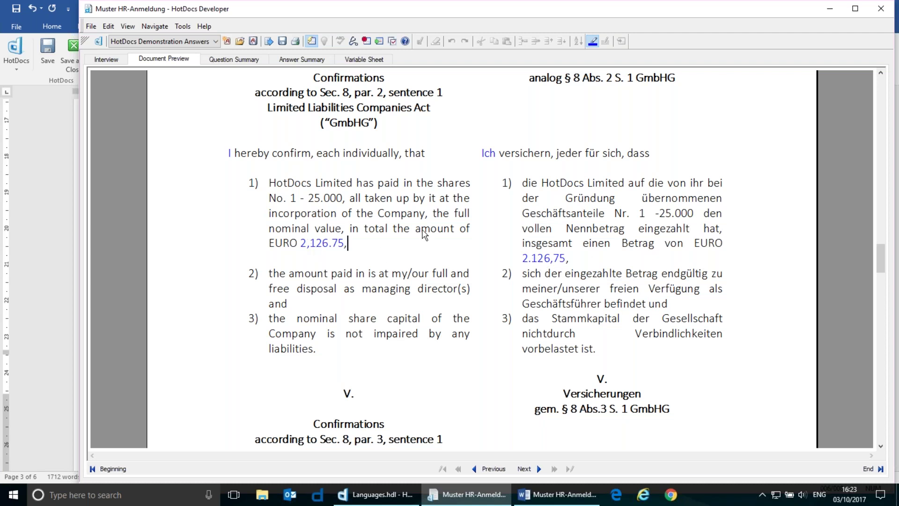
Step: Recheck the share value in the interview and preview, and close the test assembly, saving the answers to HotDocs Demonstration Answers
click(108, 59)
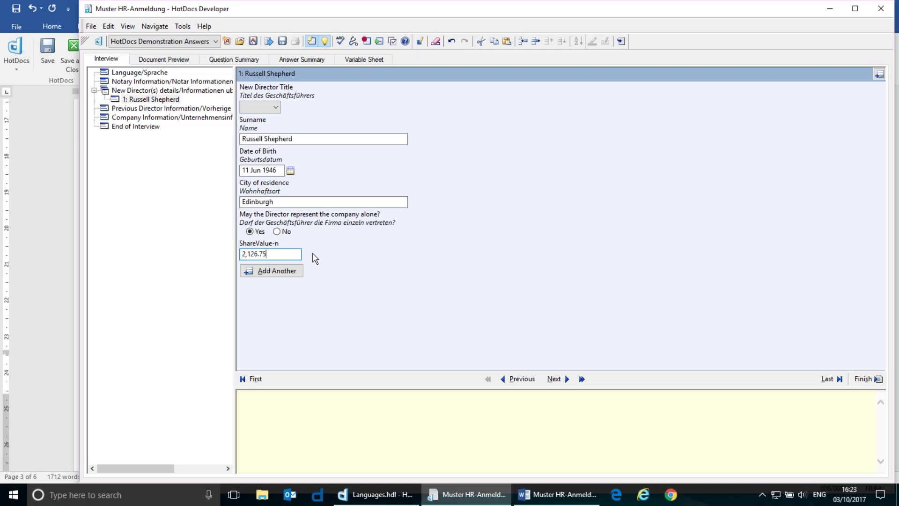
click(166, 61)
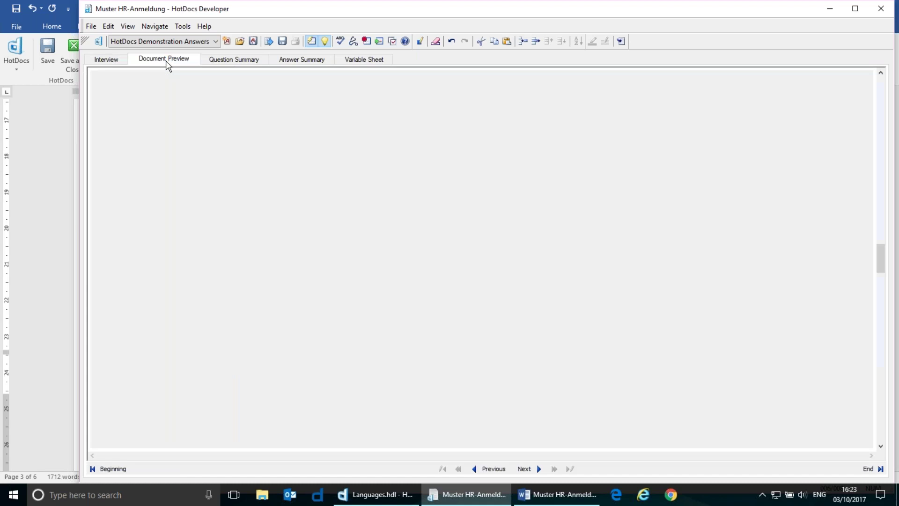
click(887, 12)
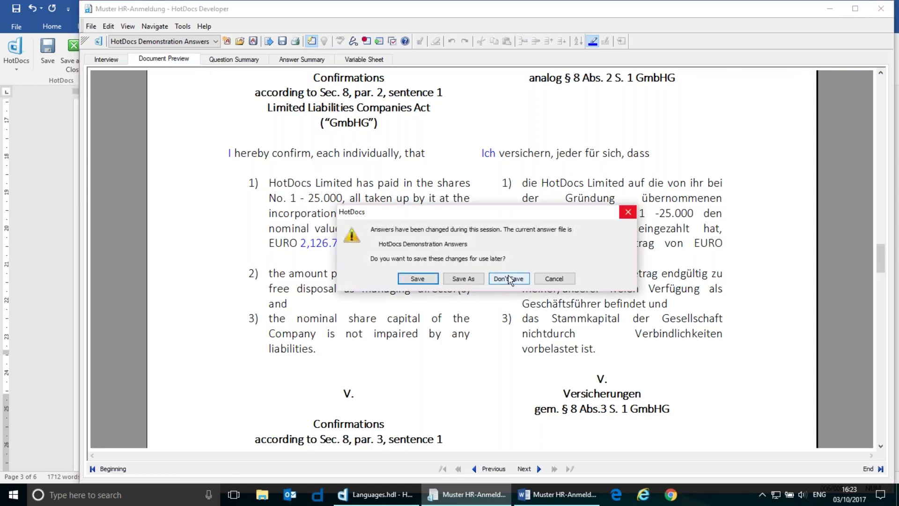
click(419, 279)
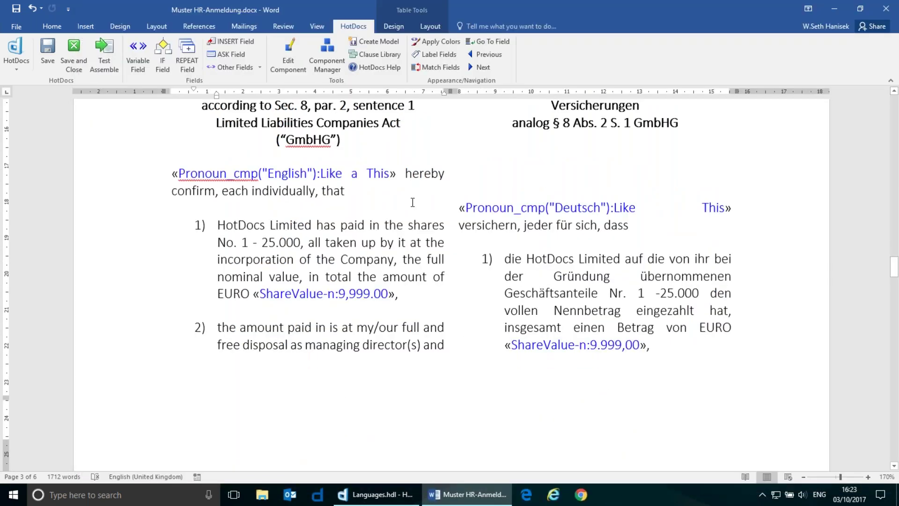
Step: Return to the first page of the template and open the Component Manager, docked beside the document
scroll(412, 202, up, 15)
drag(894, 230, 894, 109)
scroll(496, 312, down, 3)
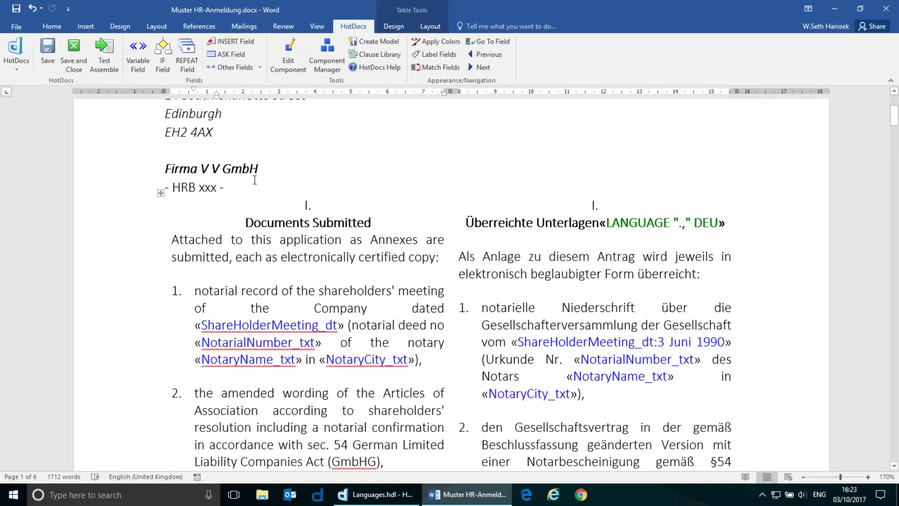
click(327, 56)
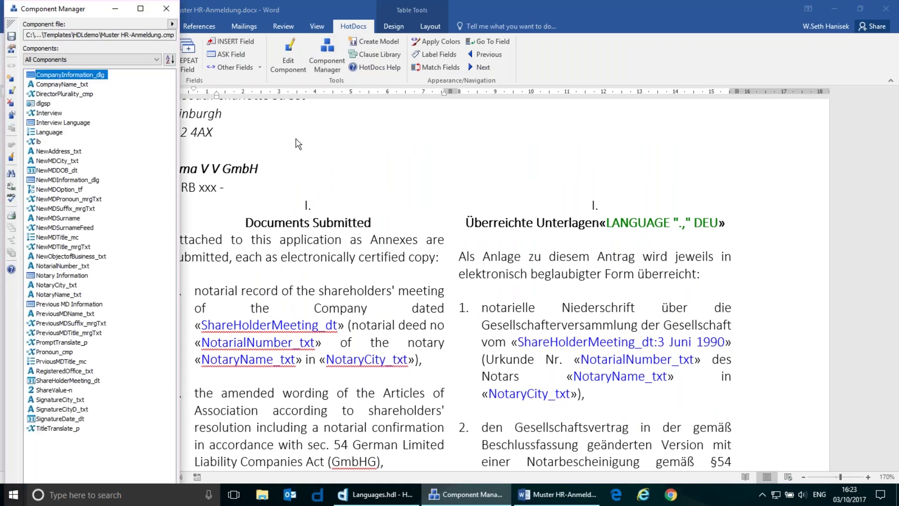
click(263, 112)
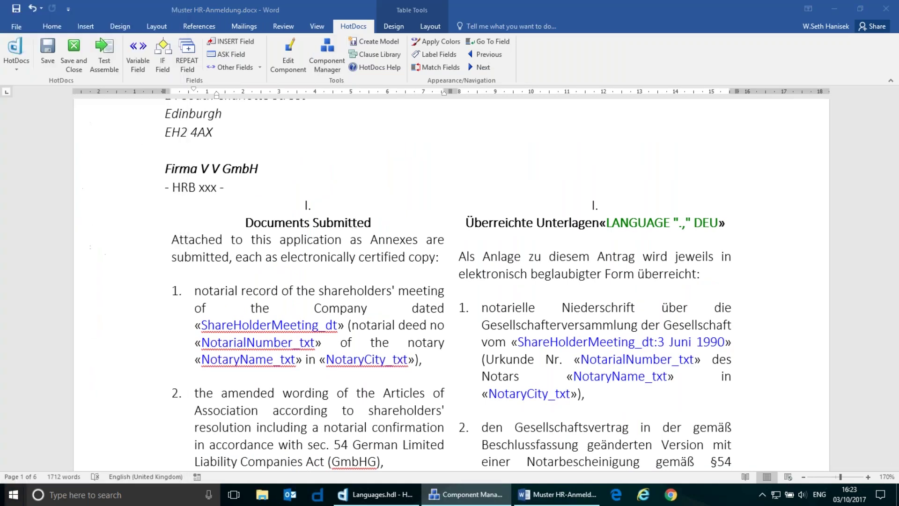
click(466, 494)
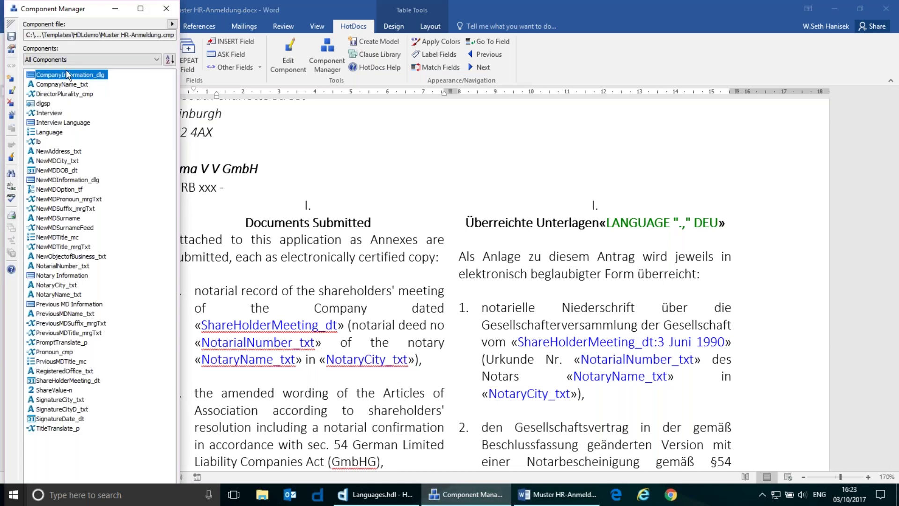
click(13, 25)
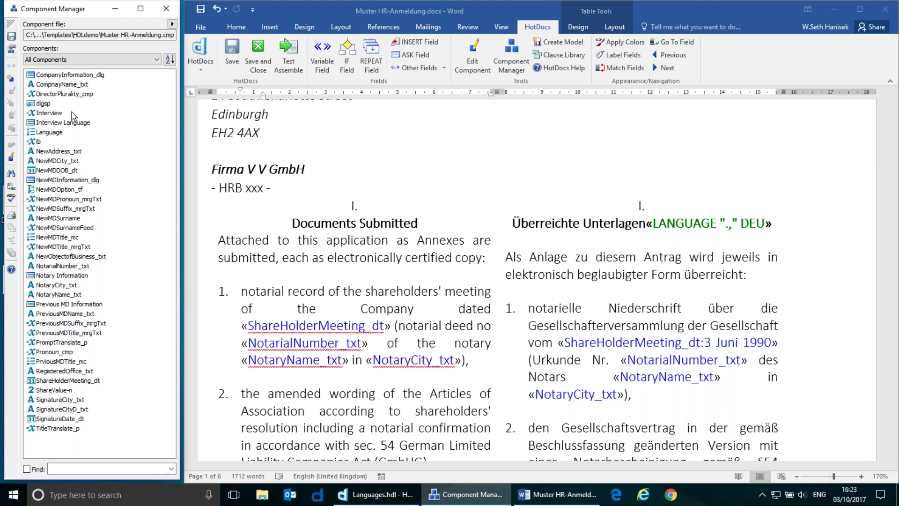
Step: Open NewAddress_txt from the CompanyInformation_dlg dialog and examine its PromptTranslate_p prompt with the English and German texts
click(67, 76)
double_click(67, 76)
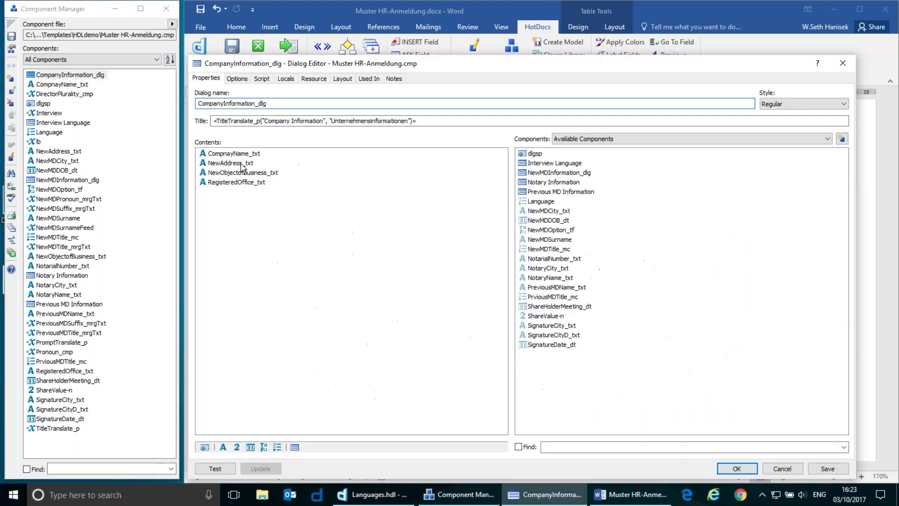
double_click(231, 163)
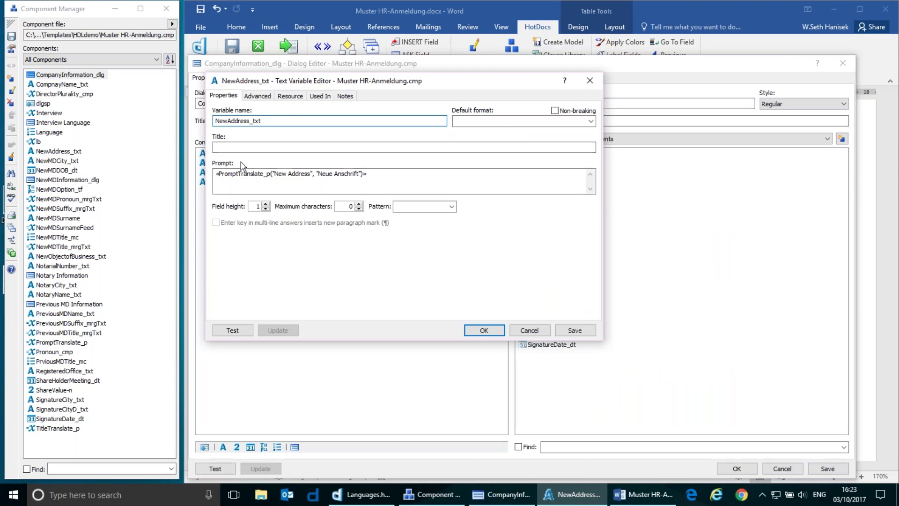
drag(291, 77, 219, 44)
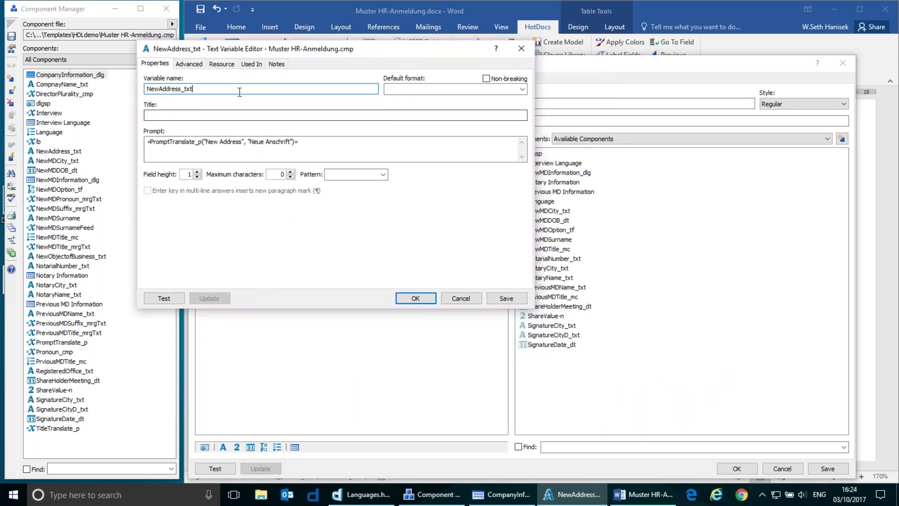
drag(317, 142, 70, 150)
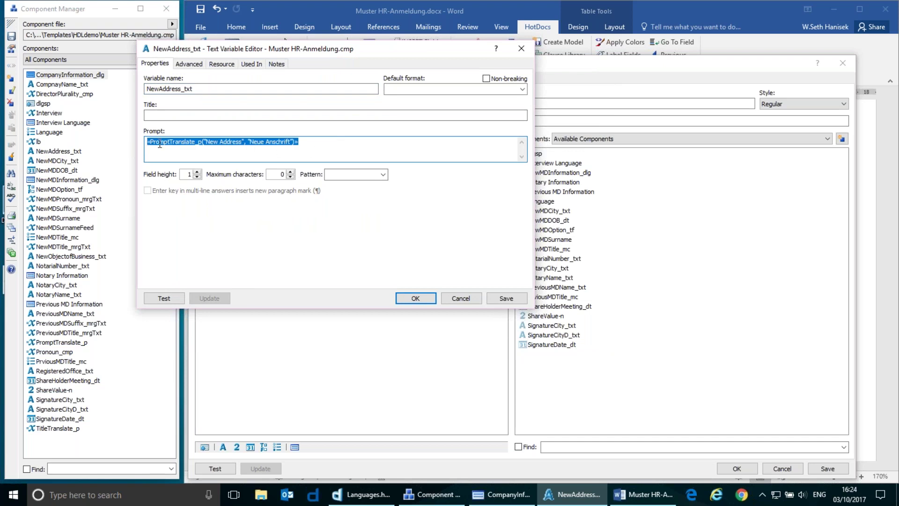
click(312, 143)
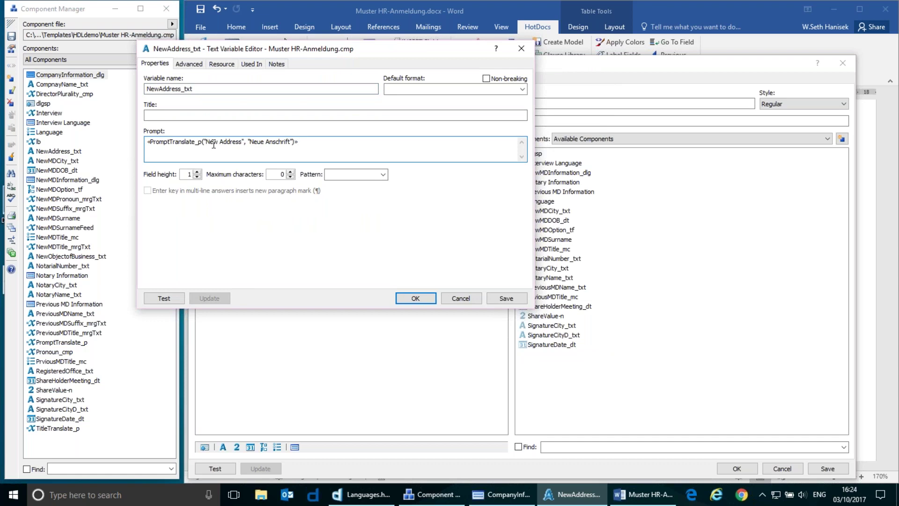
drag(186, 142, 323, 142)
click(326, 157)
Step: Open the PromptTranslate_p computation and examine its eng and deu parameters and the English branch of its script
double_click(70, 344)
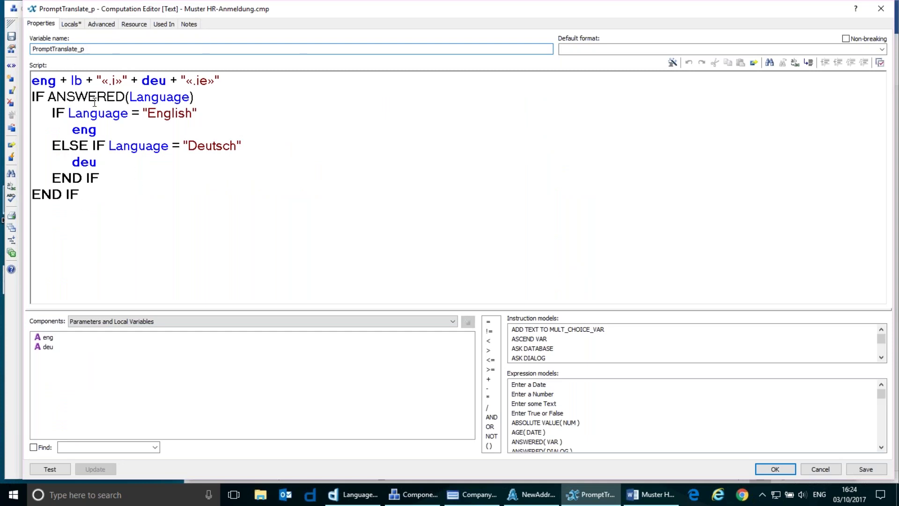
click(71, 24)
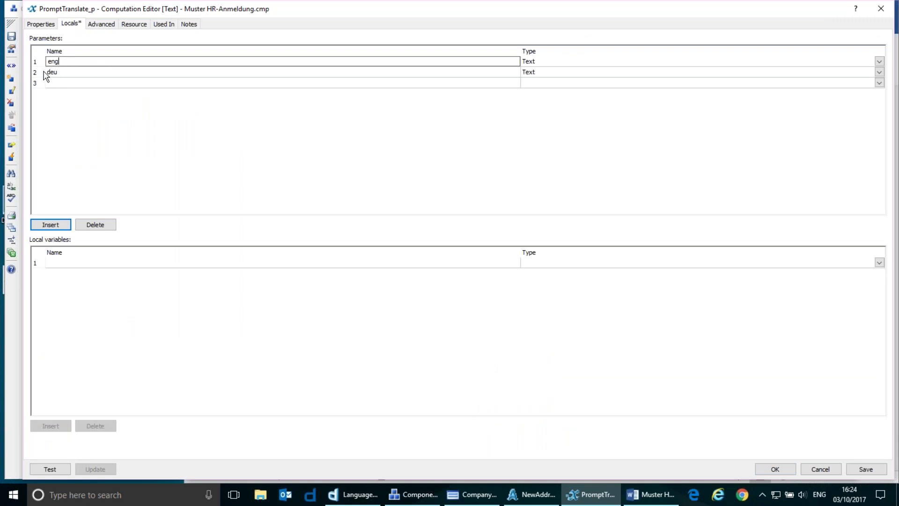
click(43, 24)
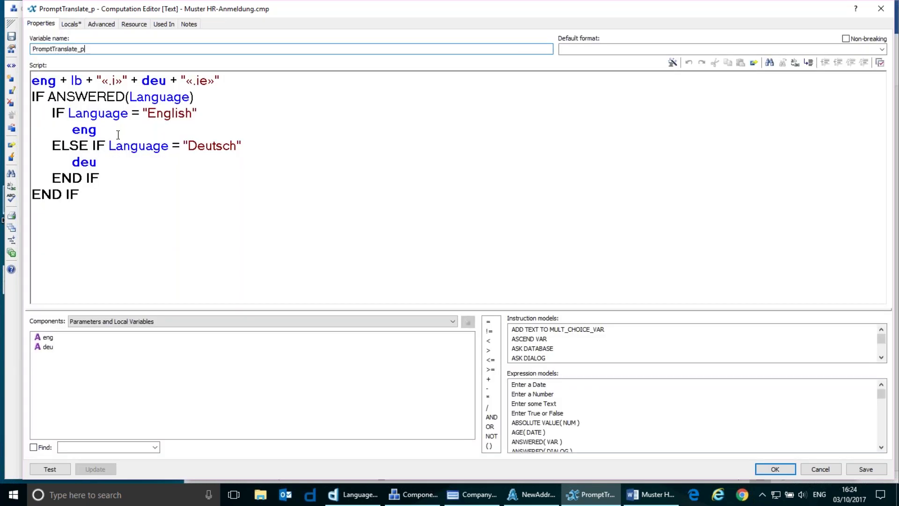
double_click(88, 133)
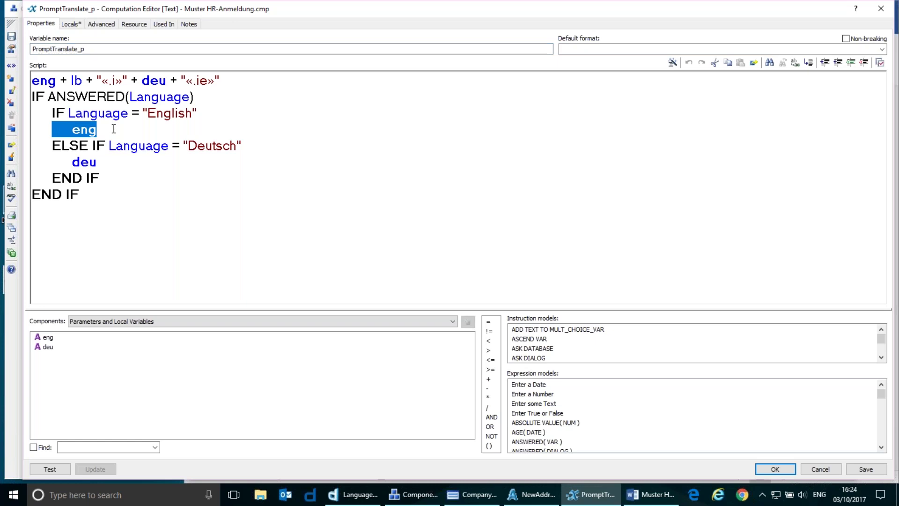
click(113, 128)
shift+click(215, 112)
click(216, 116)
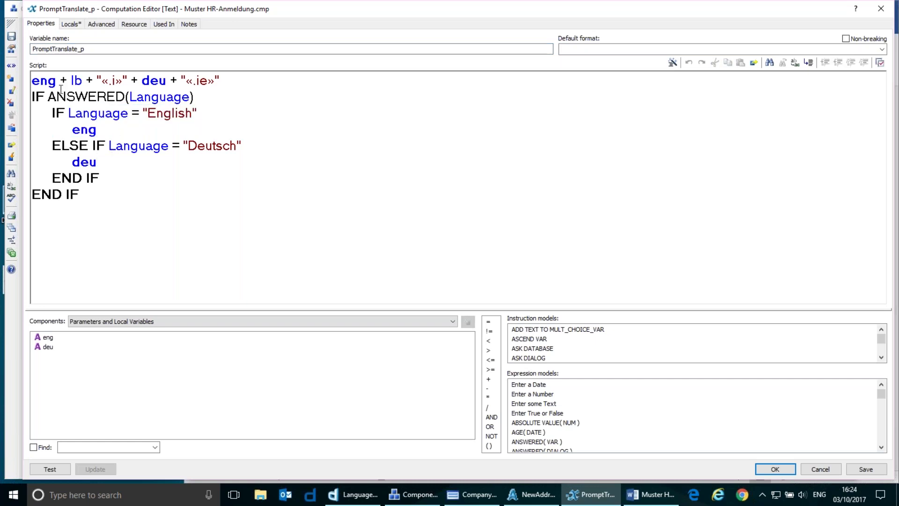
Step: Examine the script's opening line that joins eng and deu, and the ANSWERED(Language) condition below it
drag(34, 79, 241, 85)
click(172, 80)
drag(35, 79, 179, 82)
click(237, 87)
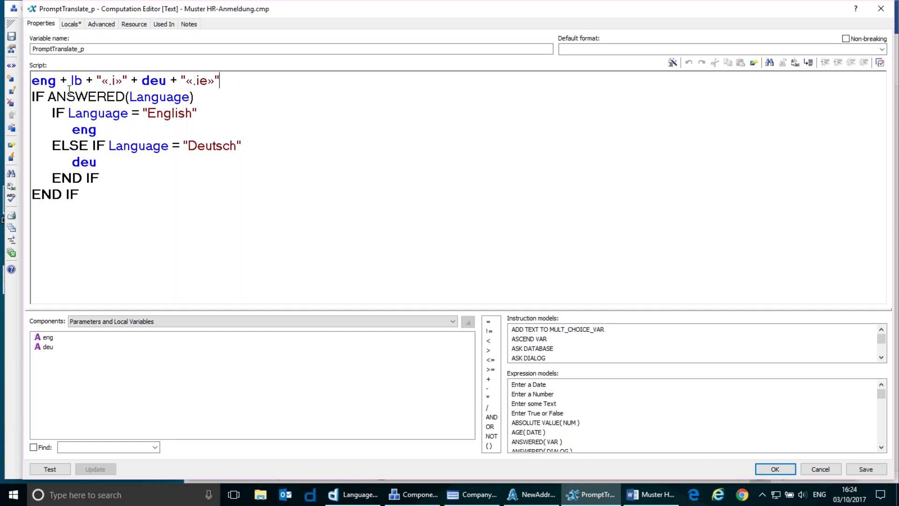
drag(49, 96, 201, 97)
click(151, 97)
drag(129, 96, 193, 104)
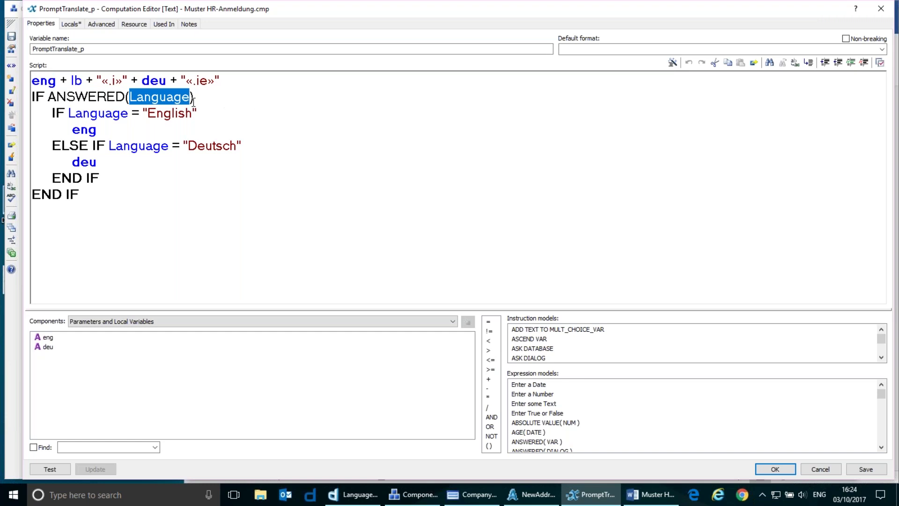
Step: Examine the ANSWERED(Language) condition and the English and Deutsch branches of the PromptTranslate_p script, and close the computation
click(193, 100)
drag(121, 96, 199, 96)
click(217, 97)
double_click(167, 115)
click(212, 116)
drag(132, 114, 209, 112)
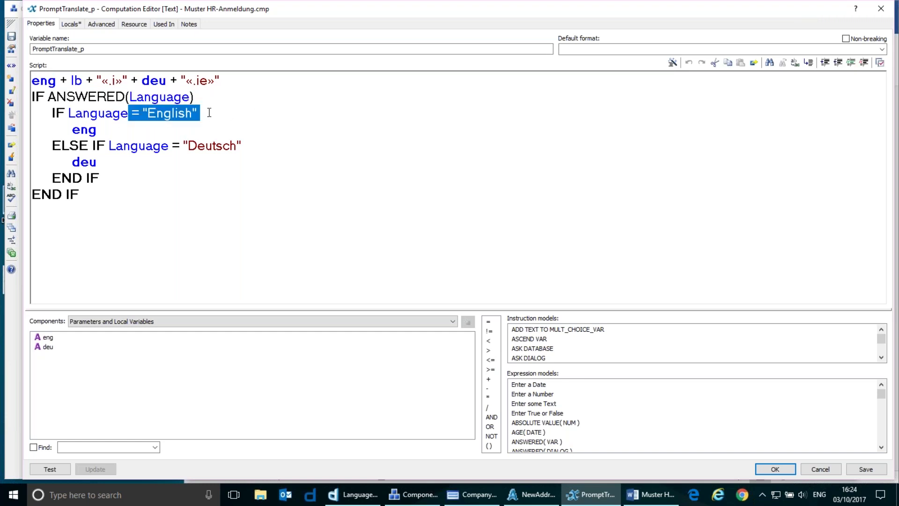
double_click(77, 129)
click(160, 133)
drag(161, 146, 252, 141)
click(111, 163)
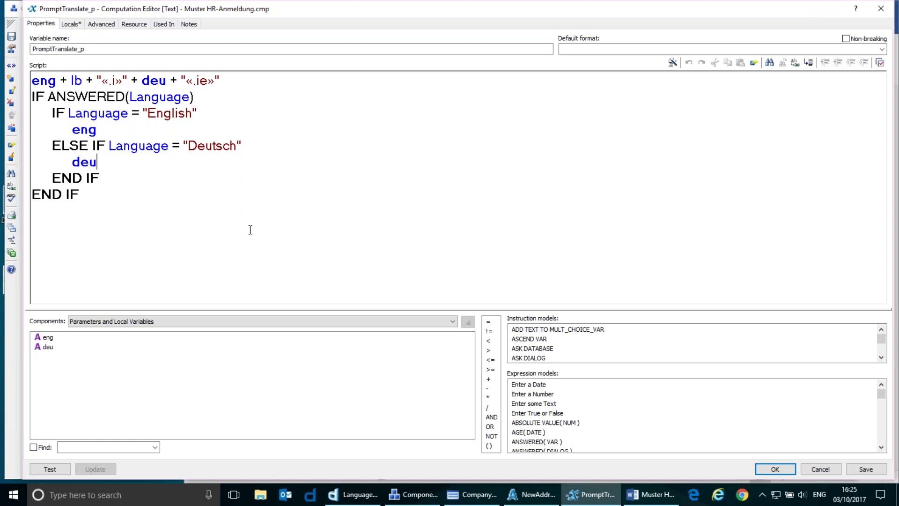
click(775, 469)
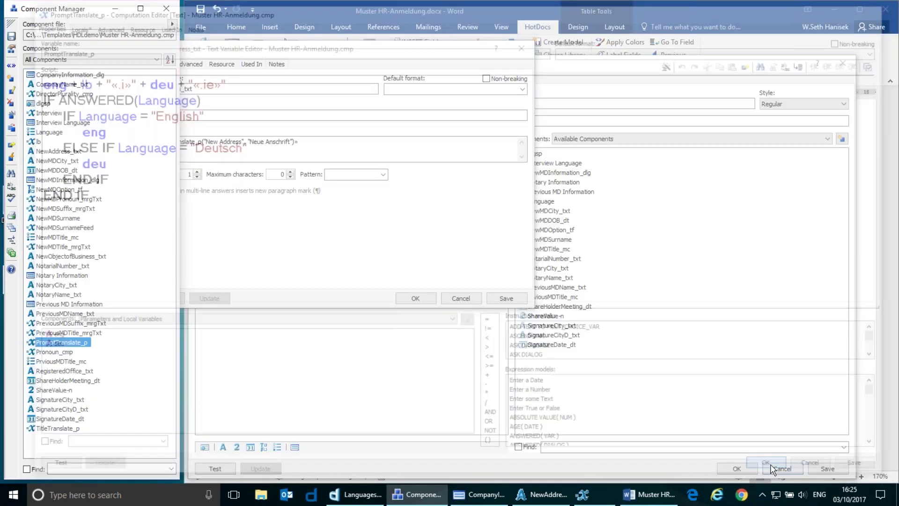
Step: Open CompnayName_txt and compare its PromptTranslate_p prompt, with "Company Name" and "Neue Name der Firma", to the prompt of NewAddress_txt
drag(249, 48, 499, 195)
click(222, 157)
double_click(221, 154)
drag(388, 207, 159, 58)
click(541, 501)
drag(421, 195, 317, 196)
click(156, 152)
drag(155, 152, 302, 152)
drag(183, 152, 333, 152)
click(347, 154)
click(598, 299)
drag(330, 290, 453, 293)
click(453, 293)
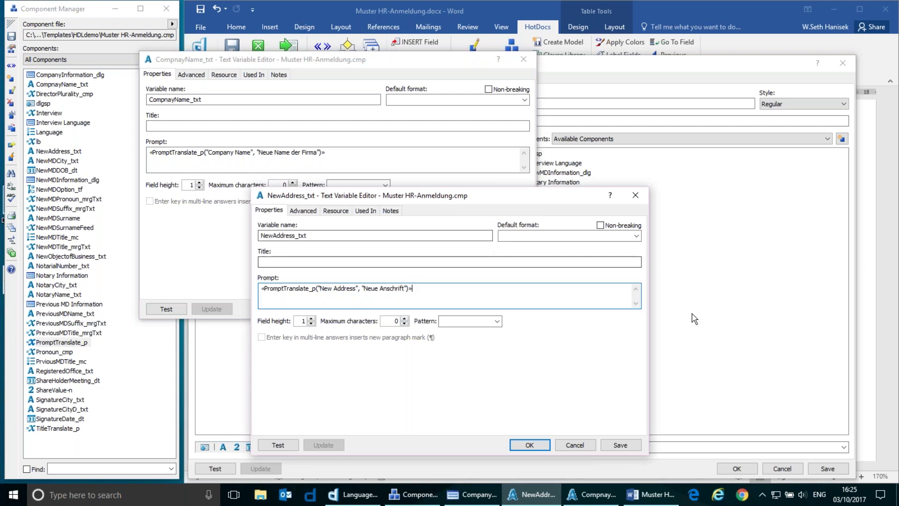
Step: Accept and close the two text variables and the CompanyInformation_dlg dialog, and start a test assembly of the template
click(531, 445)
click(424, 309)
click(736, 468)
click(288, 45)
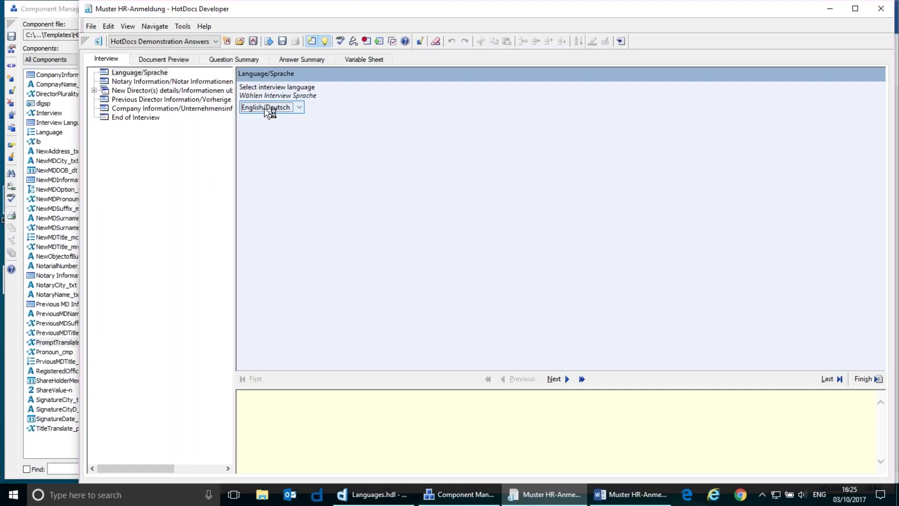
Step: Review the interview language choices, keep English/Deutsch, and view the bilingual prompts of the Notary Information dialog
click(288, 107)
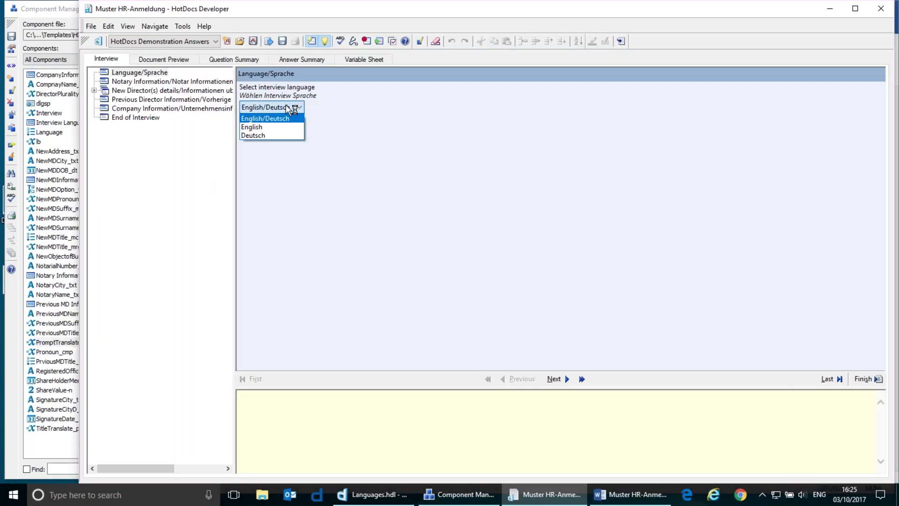
click(300, 107)
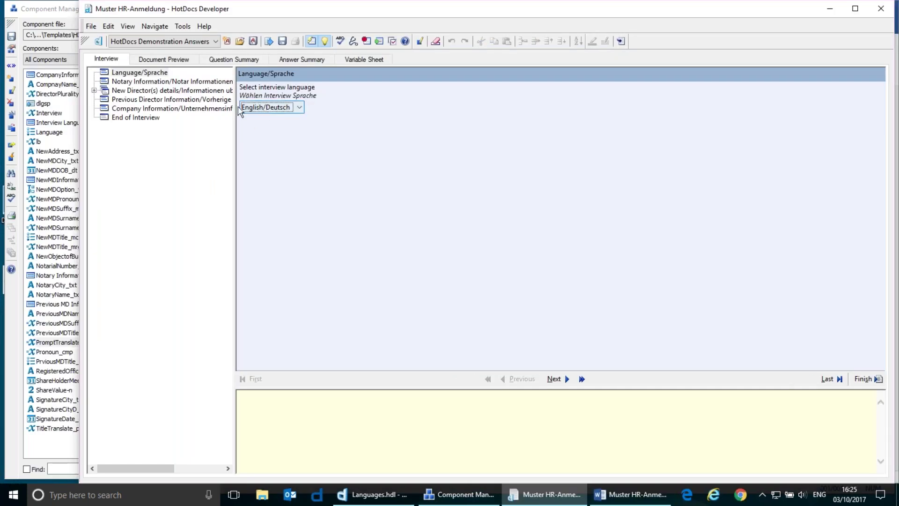
click(171, 82)
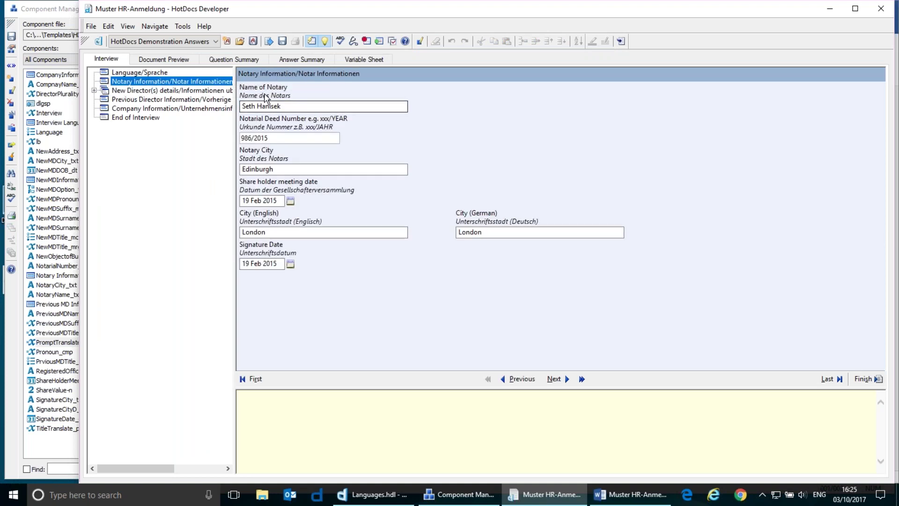
Step: Set the interview language to English and view the Notary Information prompts
click(165, 73)
click(260, 108)
click(263, 116)
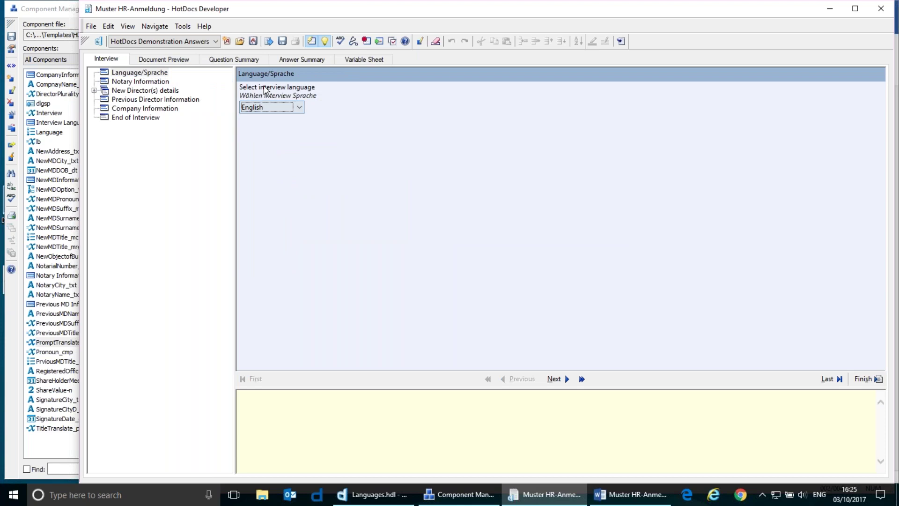
click(153, 83)
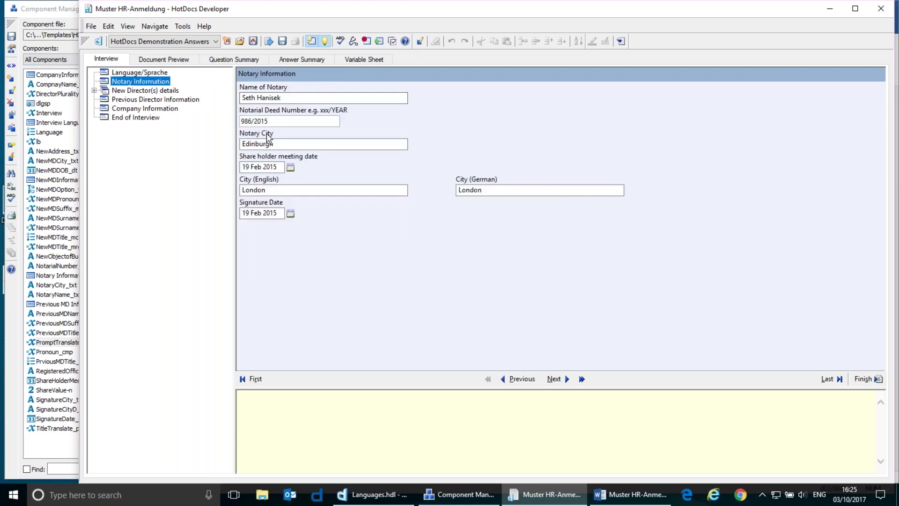
Step: Set the interview language to Deutsch and view the Notar Informationen prompts
click(142, 73)
click(277, 108)
click(272, 135)
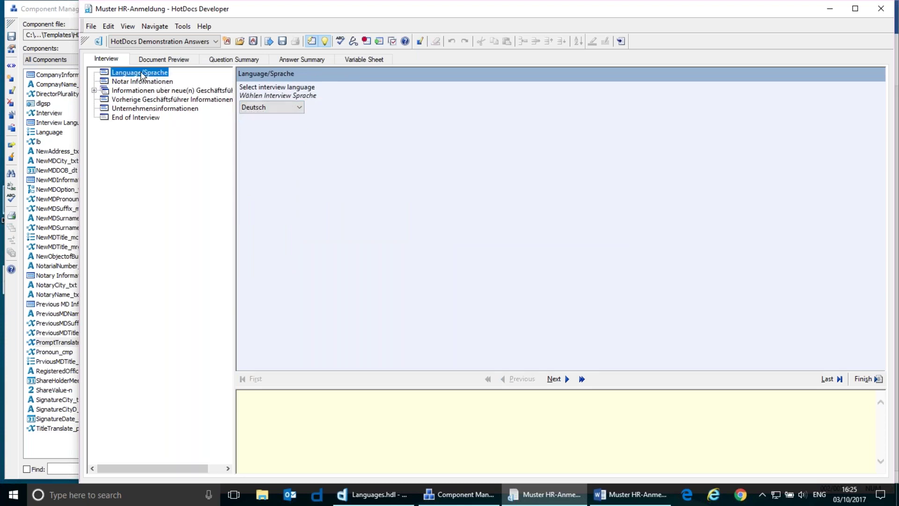
click(156, 82)
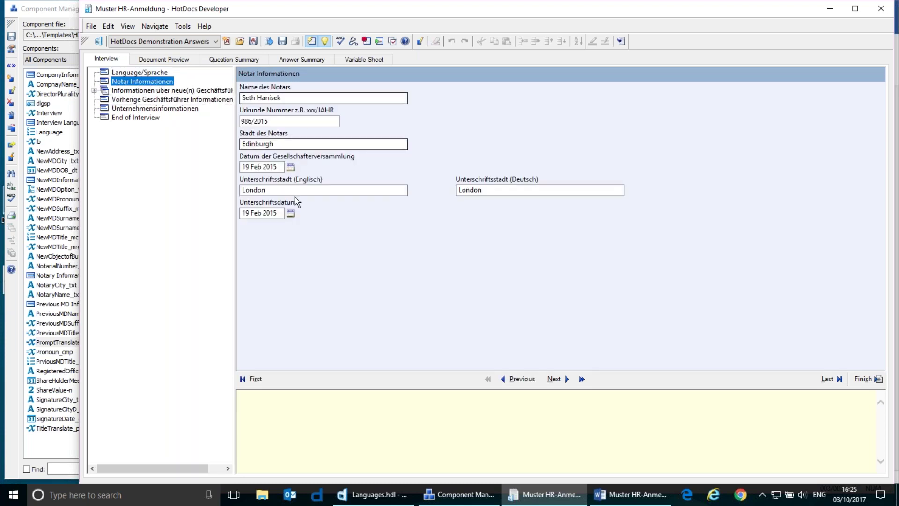
Step: Examine the notary name and Unterschriftsstadt (Englisch) answers under their German prompts, and close the test assembly
key(Tab)
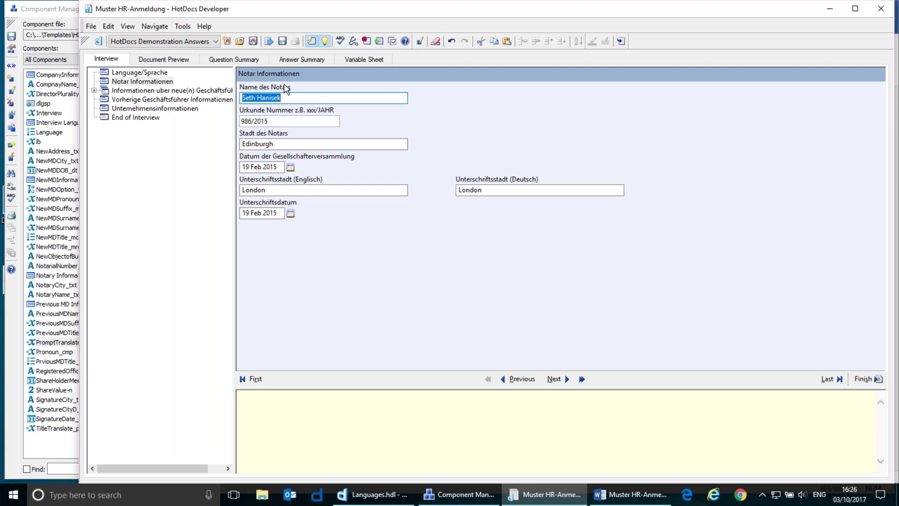
click(249, 190)
click(244, 191)
drag(244, 191, 277, 189)
click(277, 190)
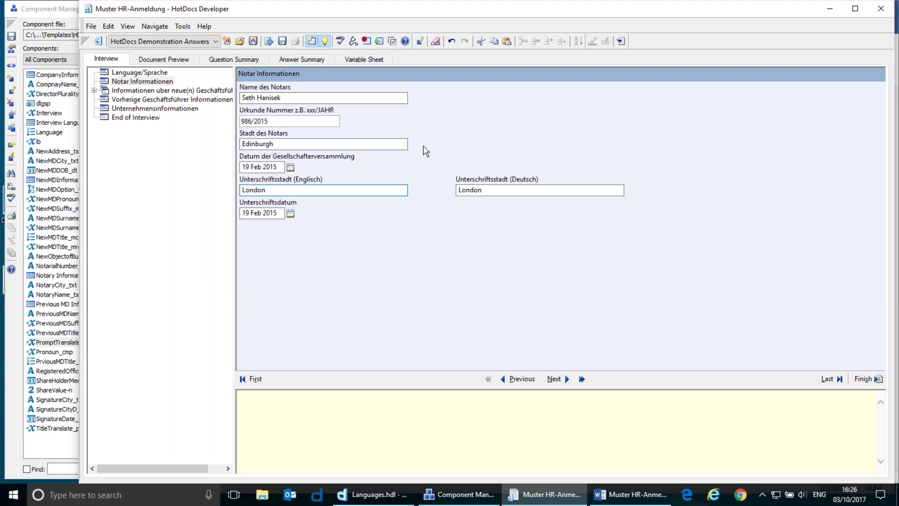
click(883, 11)
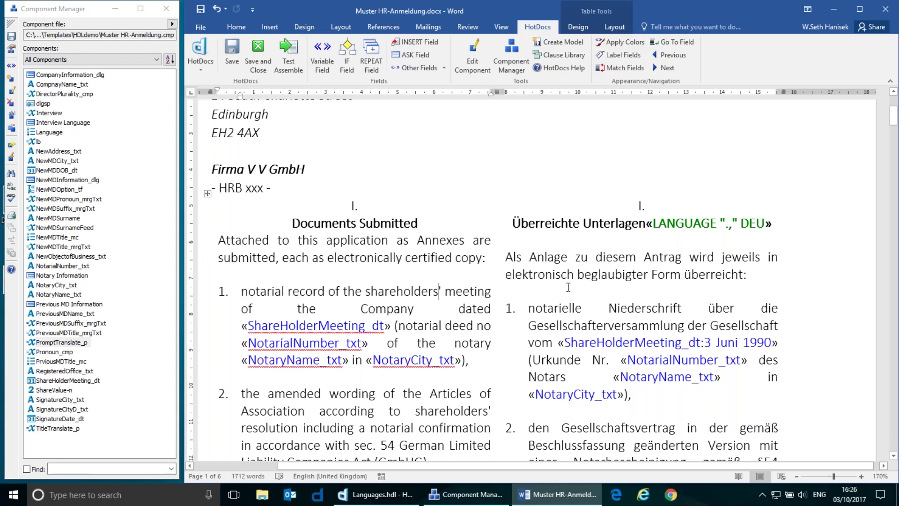
Step: Compare the German introductory paragraph in the template's table with its English counterpart under Documents Submitted
click(561, 274)
drag(255, 170, 533, 293)
click(522, 274)
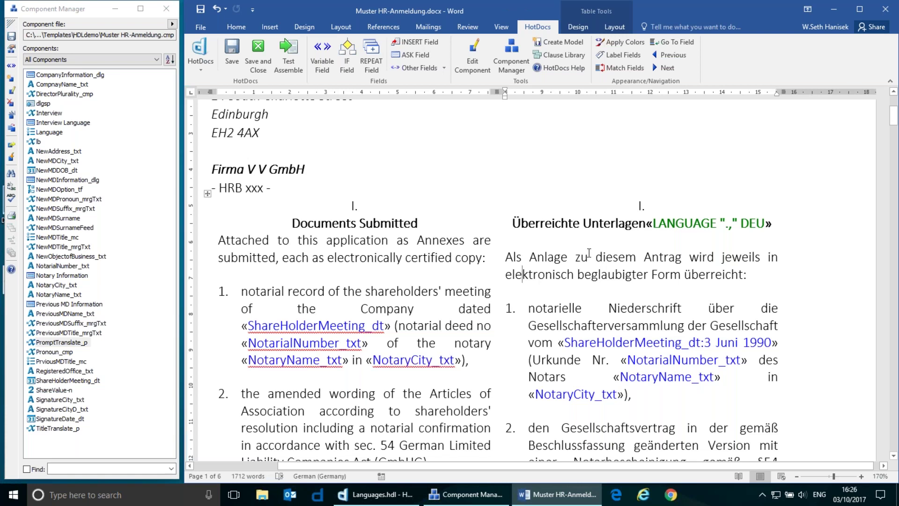
click(417, 240)
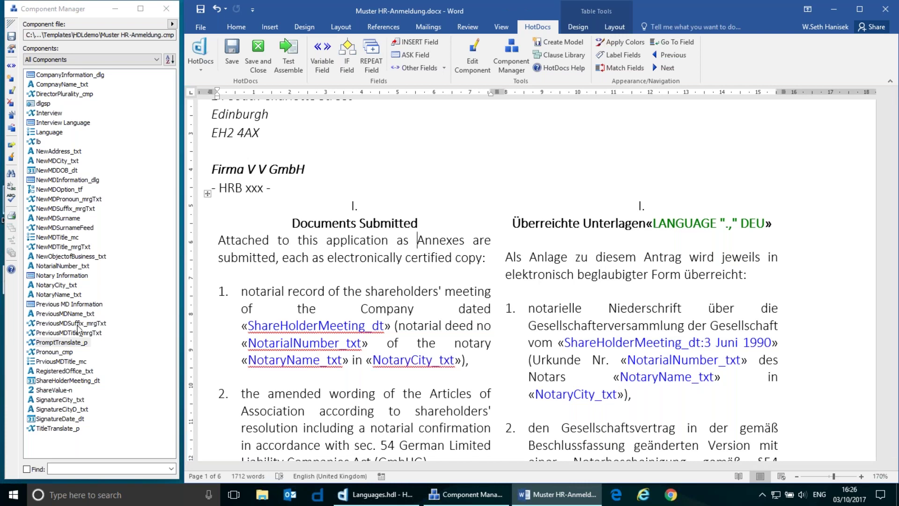
Step: Reopen the PromptTranslate_p computation, review its eng and deu parameters and its script, and close it
double_click(55, 343)
drag(81, 194, 16, 77)
click(323, 125)
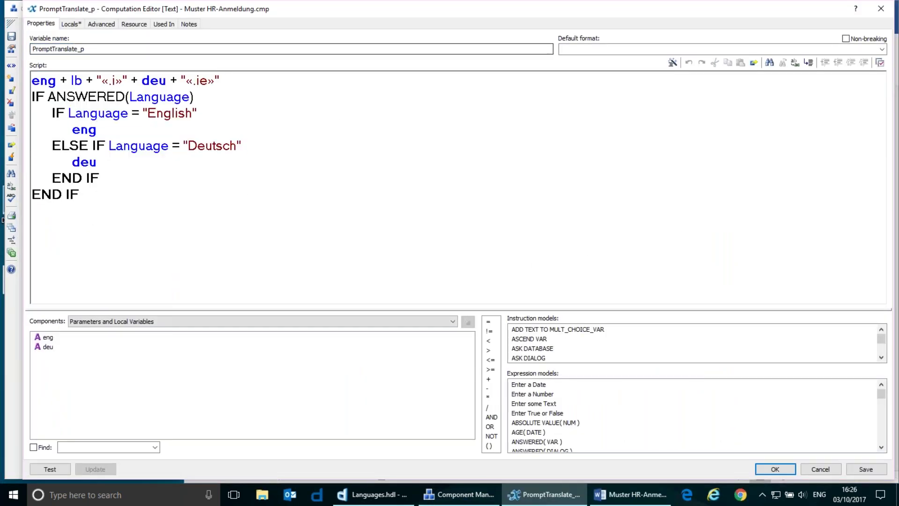
click(73, 24)
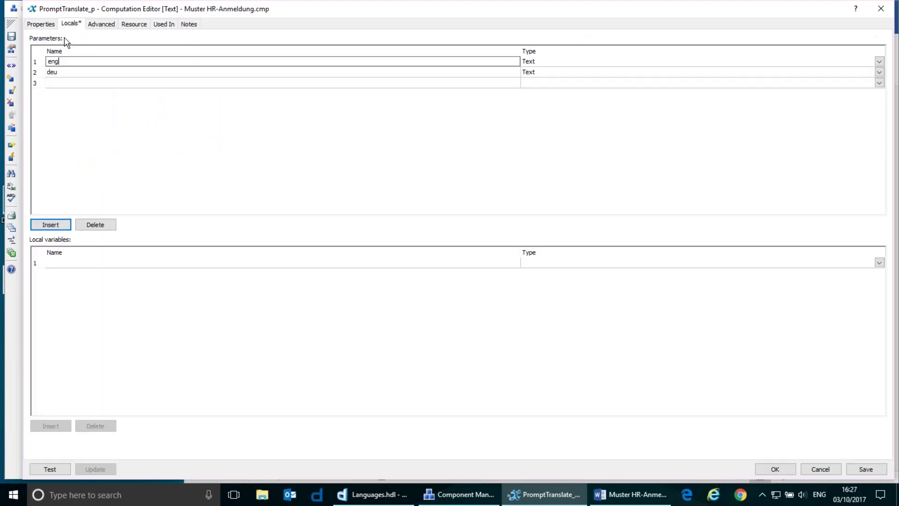
click(45, 24)
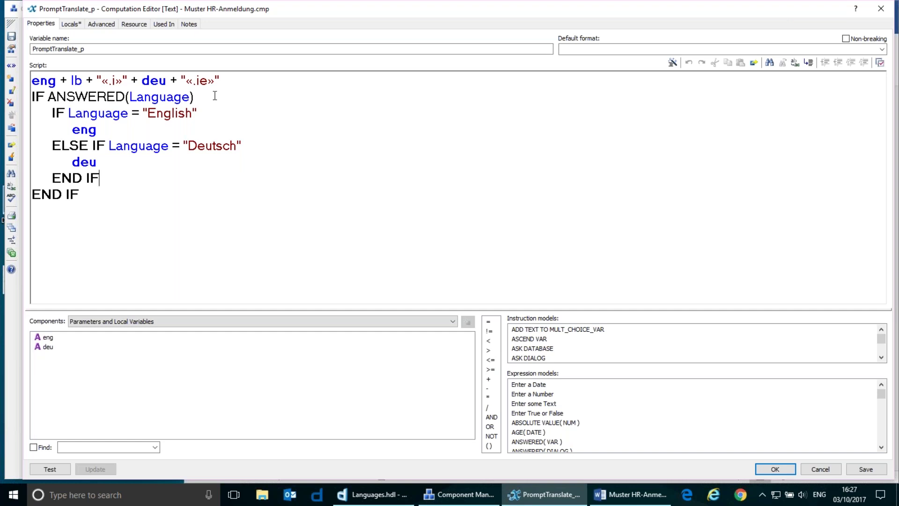
key(Up)
key(Up)
key(Up)
click(779, 469)
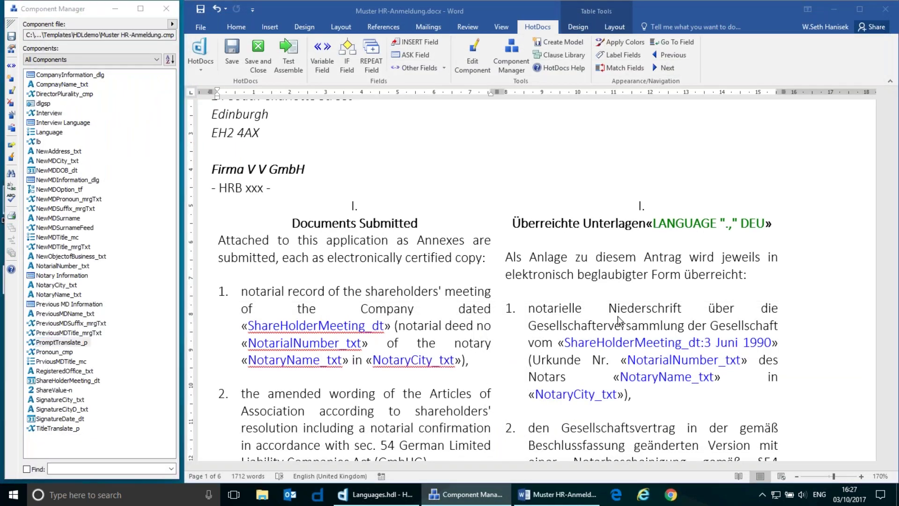
Step: Examine the LANGUAGE ".," DEU instruction at the end of the German column heading
click(417, 240)
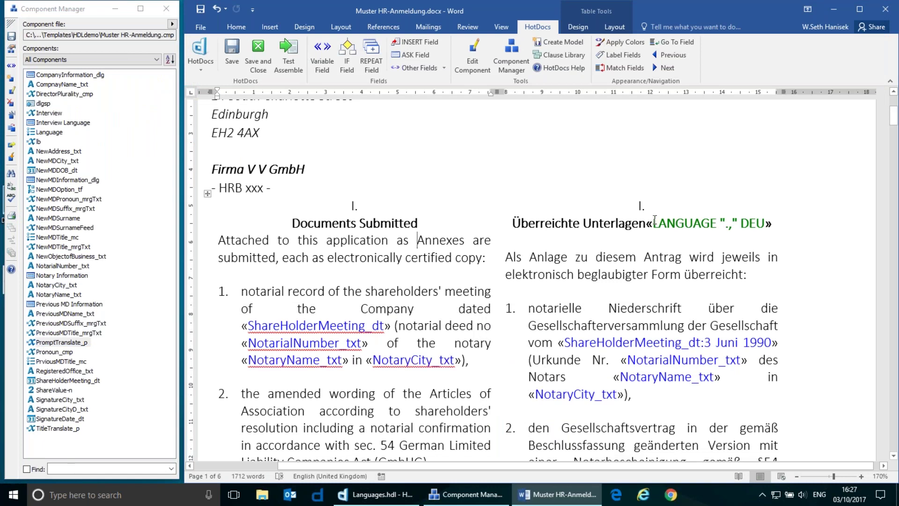
drag(653, 223, 768, 223)
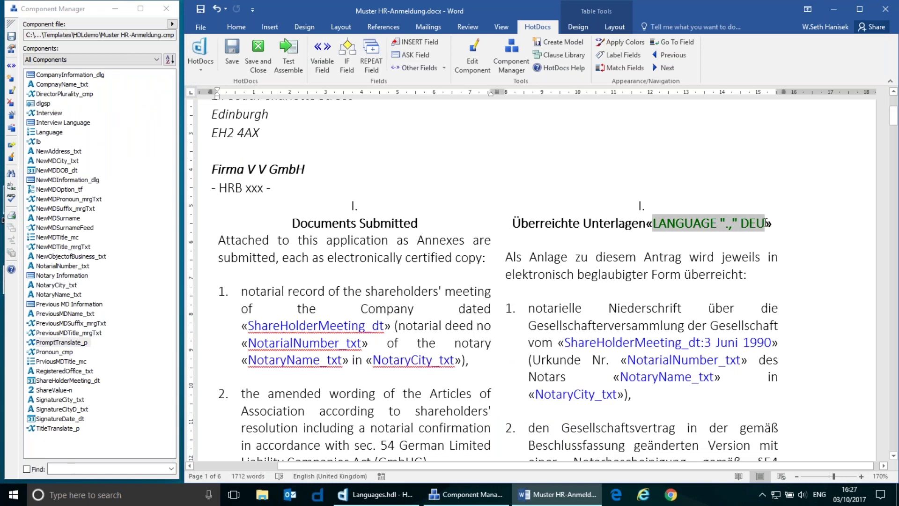
click(706, 223)
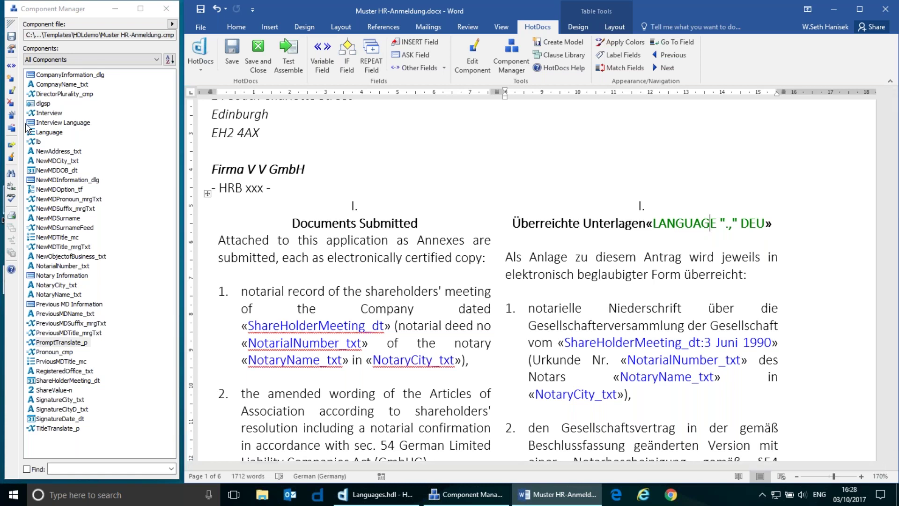
Step: Save and close the Muster HR-Anmeldung template with its Component Manager, and open Russian Numerics from the Languages.hdl library for editing
click(169, 13)
click(157, 46)
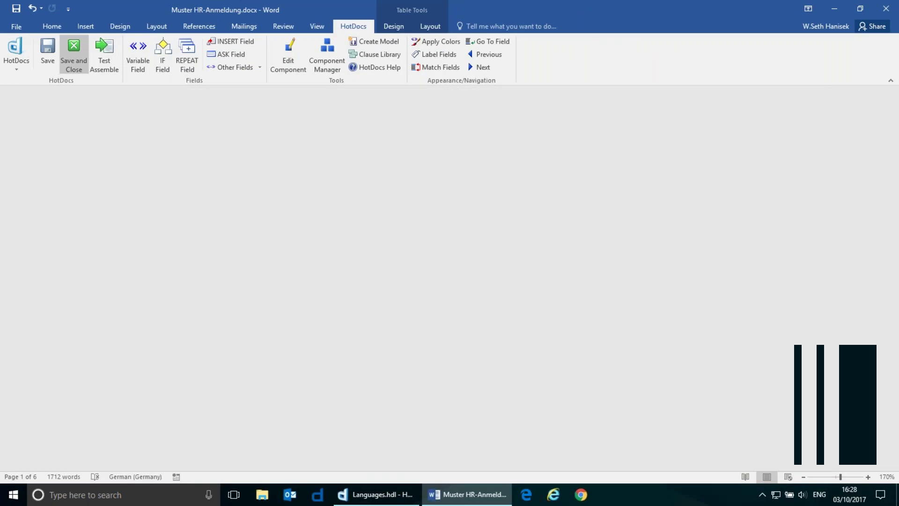
click(375, 498)
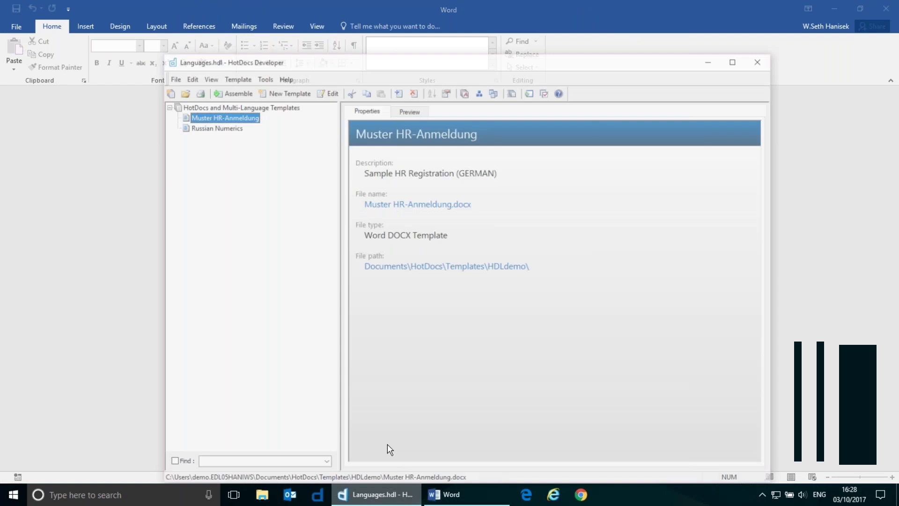
click(201, 92)
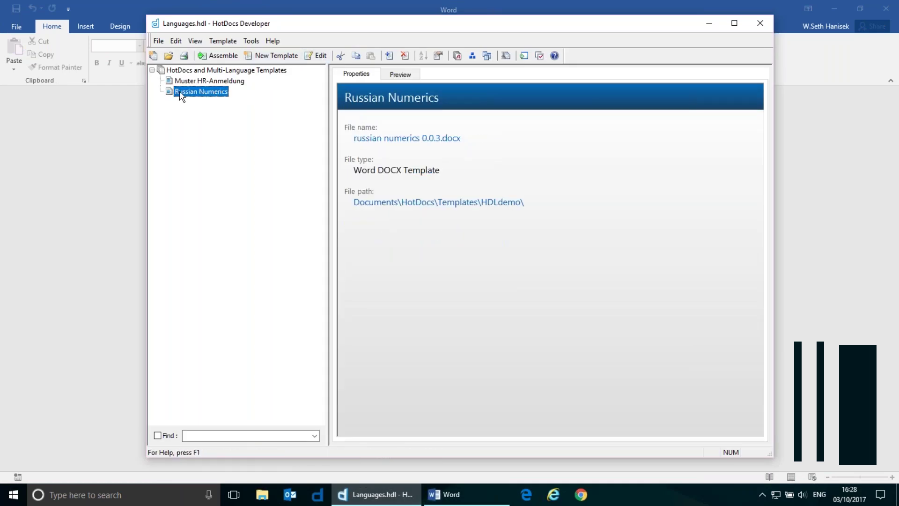
click(317, 56)
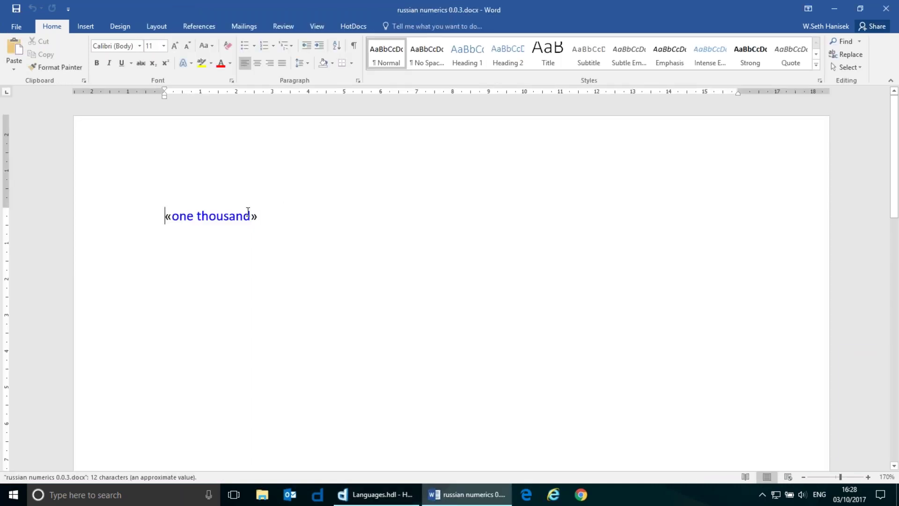
Step: Show the Component Manager for the Russian numerics template and open its conversion computation
click(353, 27)
click(327, 56)
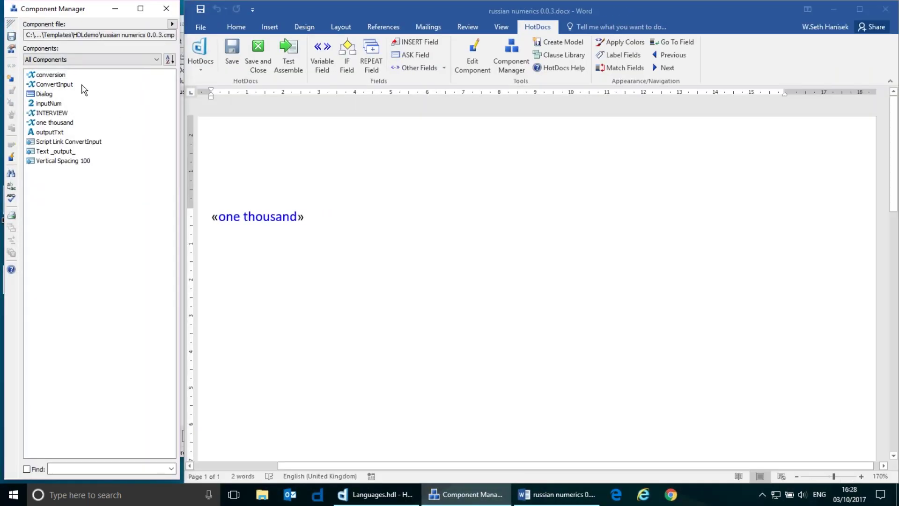
double_click(54, 75)
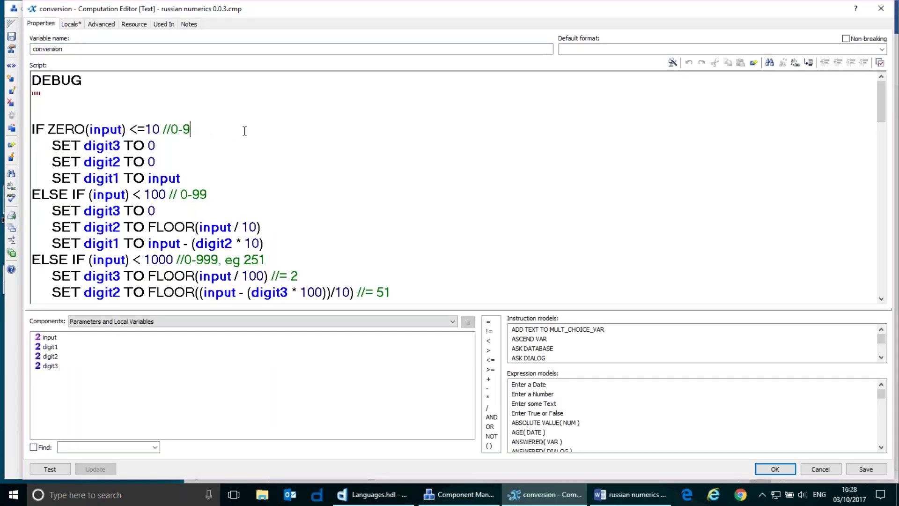
Step: Examine the part of the conversion script that splits the input number into digit3, digit2 and digit1
scroll(244, 131, down, 4)
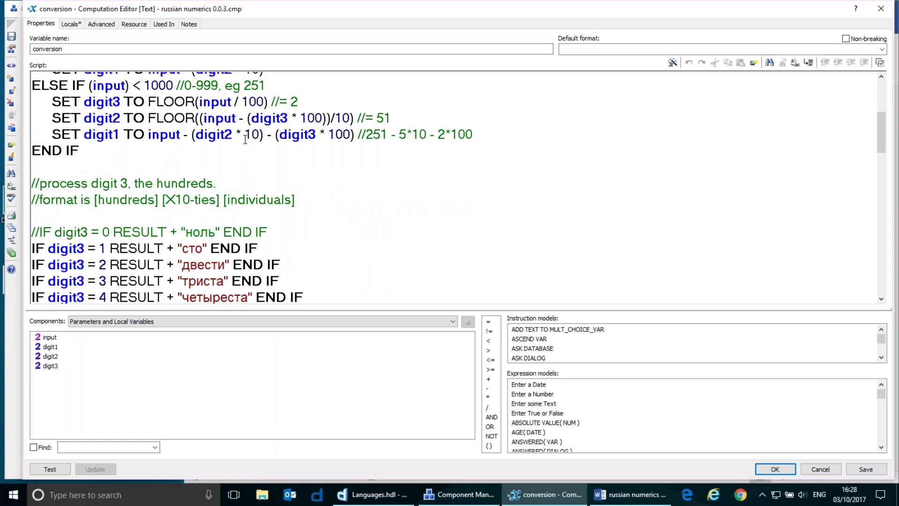
scroll(244, 139, up, 4)
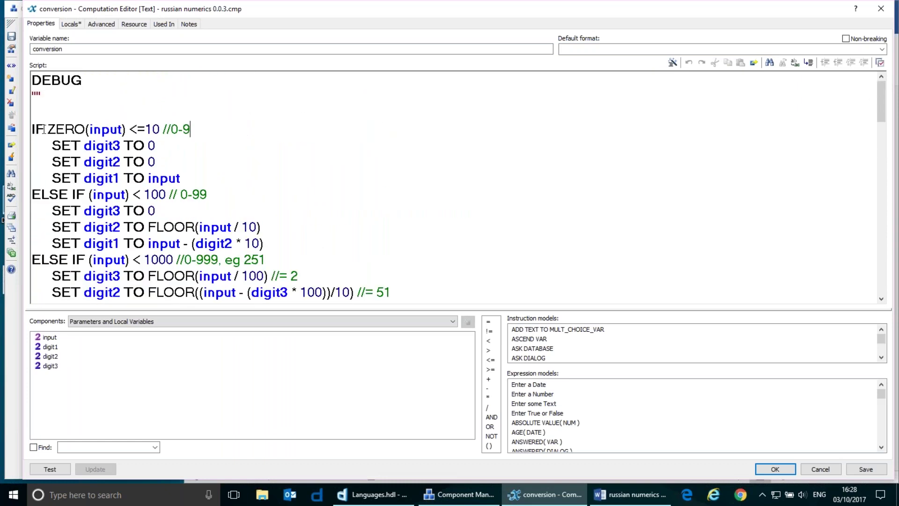
click(187, 130)
drag(235, 142, 266, 201)
click(253, 136)
scroll(231, 142, down, 1)
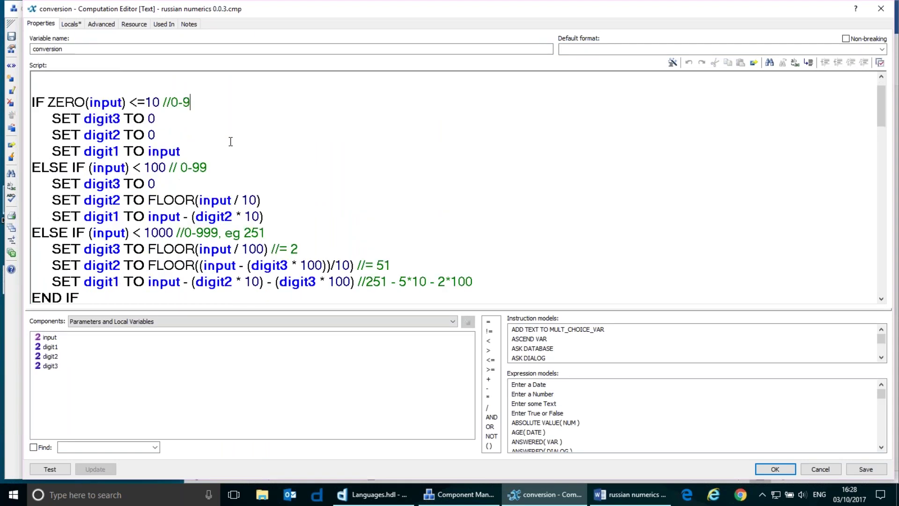
scroll(217, 140, up, 1)
drag(36, 129, 317, 260)
click(221, 179)
key(Up)
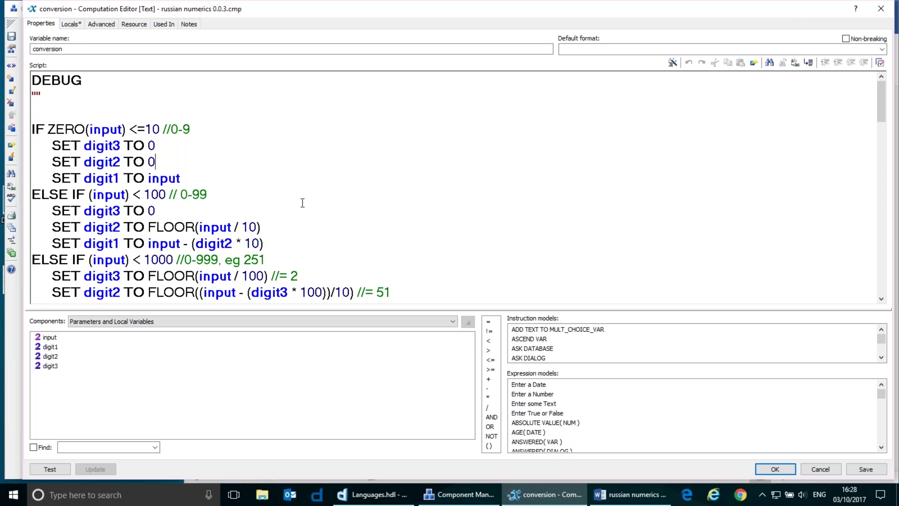
Step: Examine the script's IF statements that add the Russian words for the hundreds, tens and teens to RESULT
scroll(287, 181, down, 5)
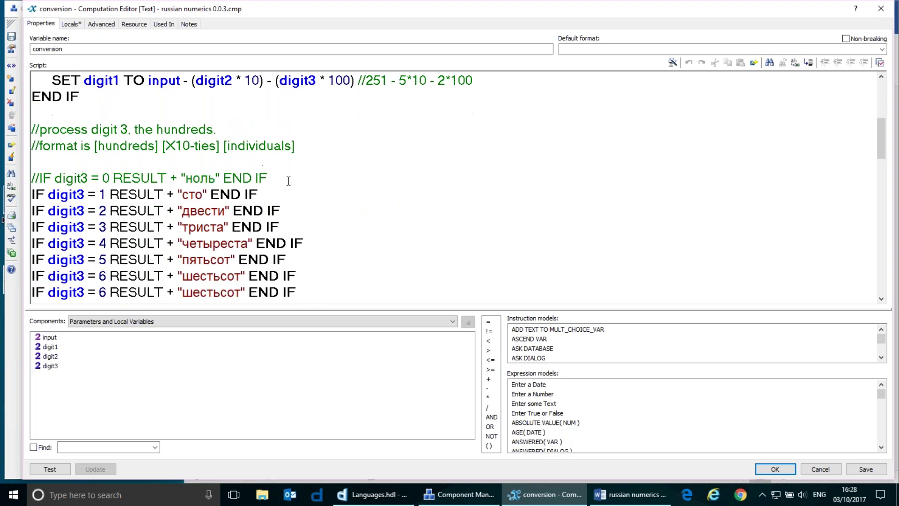
scroll(289, 181, down, 1)
scroll(269, 153, down, 1)
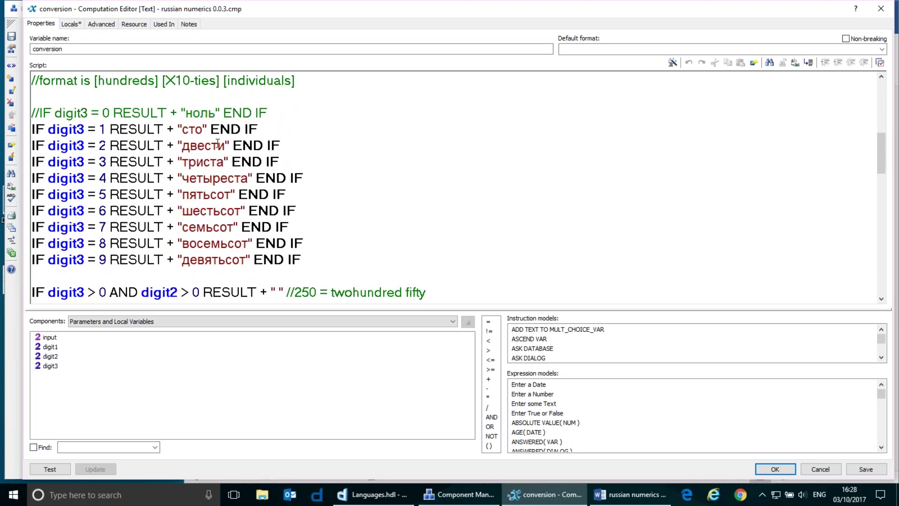
drag(185, 130, 202, 129)
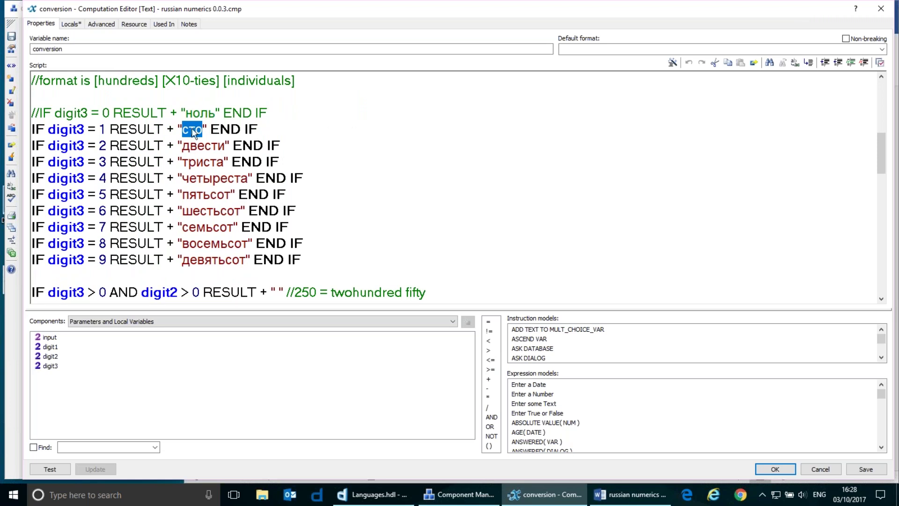
click(260, 143)
scroll(260, 143, down, 3)
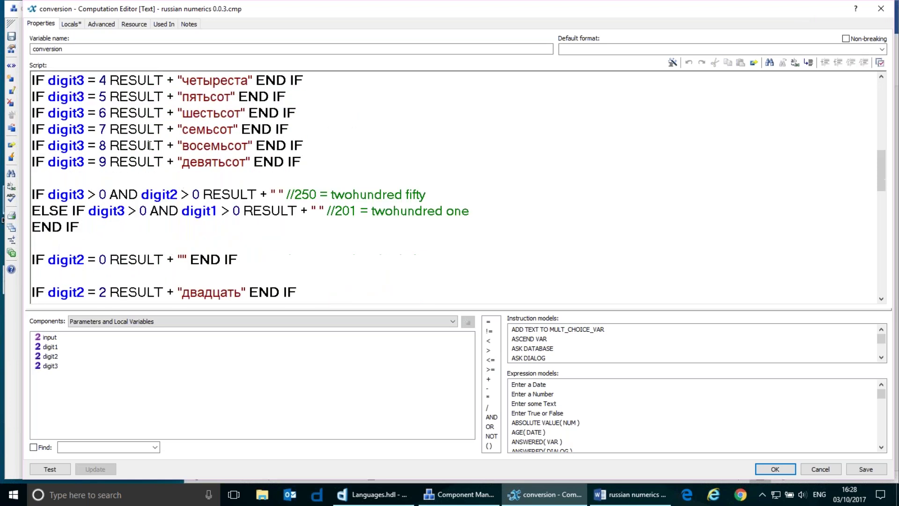
scroll(149, 145, down, 3)
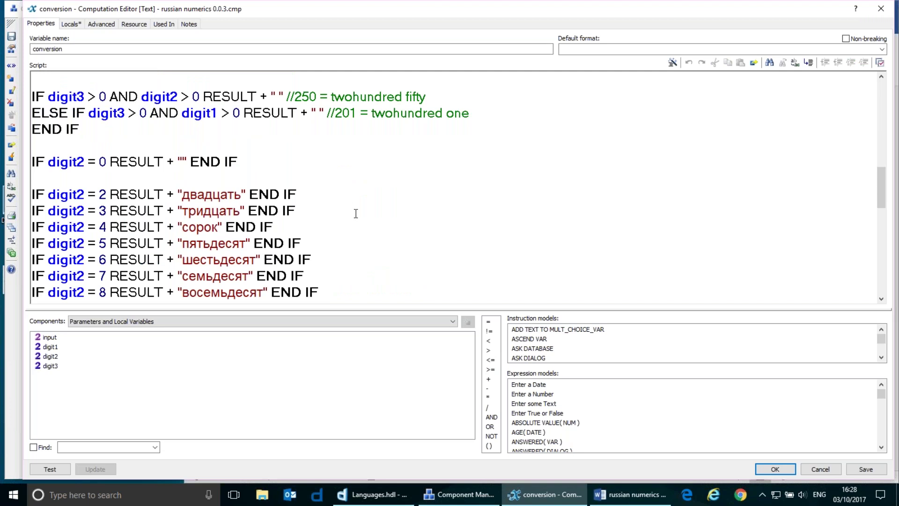
scroll(356, 214, down, 5)
scroll(320, 236, down, 5)
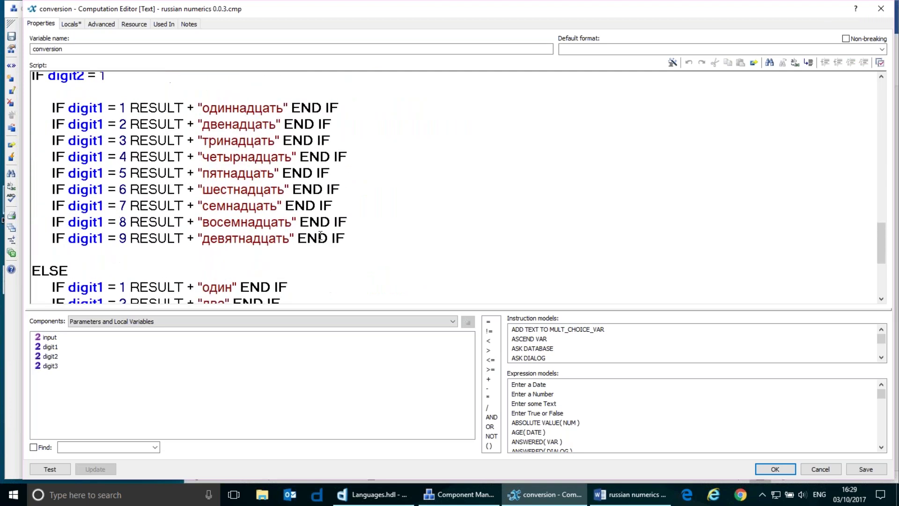
Step: Review the 251 example in the three-digit branch of the script and close the conversion computation, accepting it
scroll(350, 234, up, 15)
scroll(328, 230, down, 1)
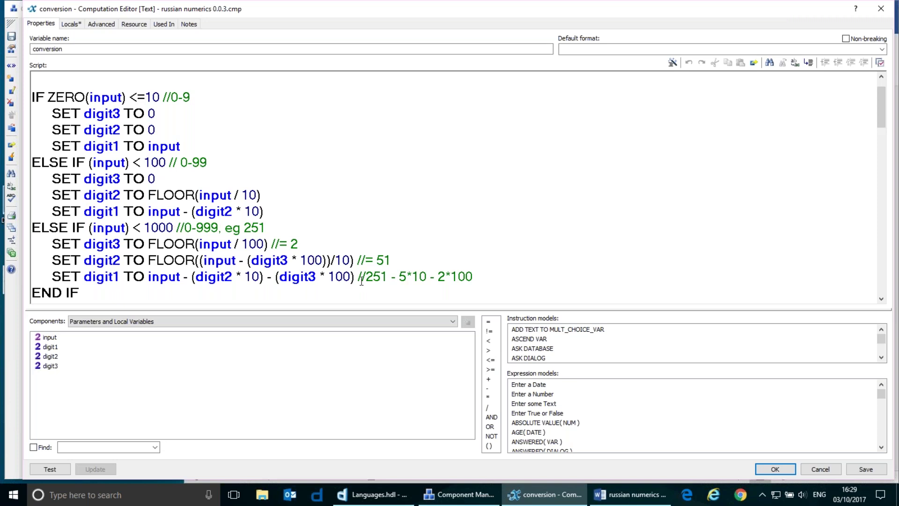
click(508, 277)
click(777, 467)
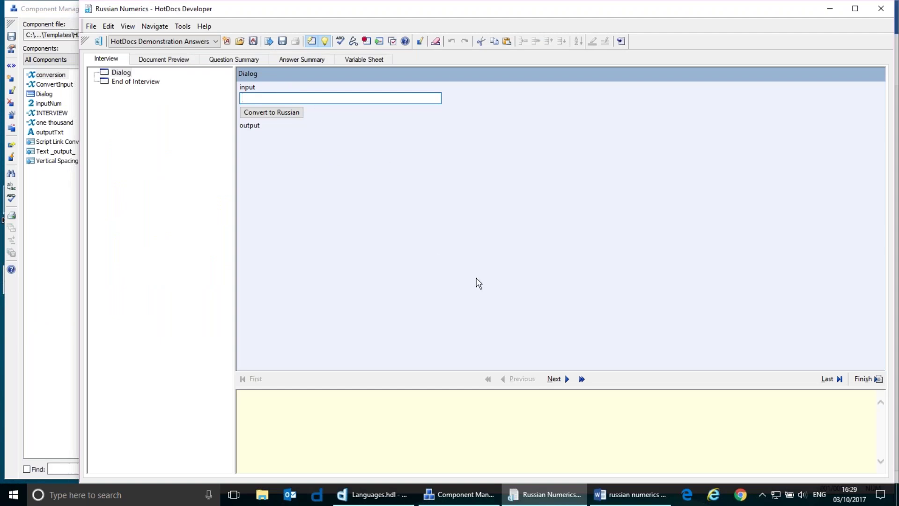
Step: Test the number conversion in the Russian Numerics interview by converting 783 and 251 to Russian
text(783)
click(271, 115)
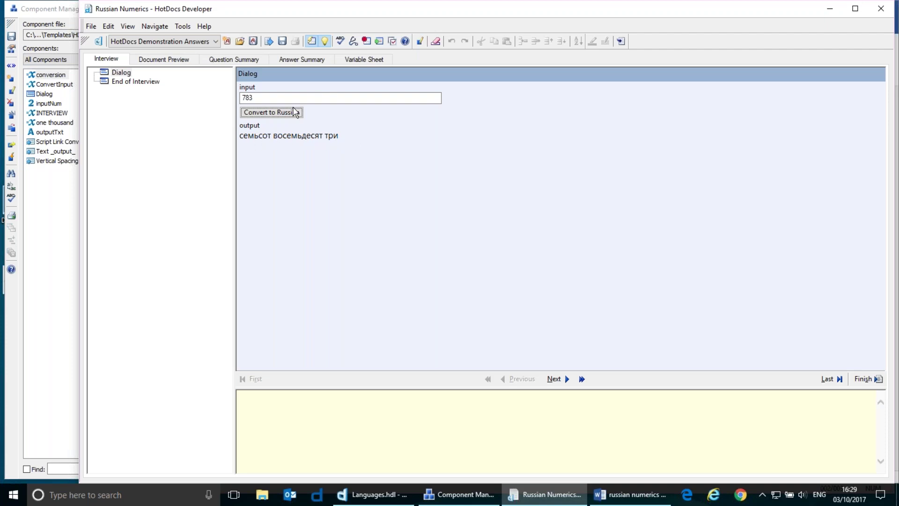
double_click(269, 100)
text(2)
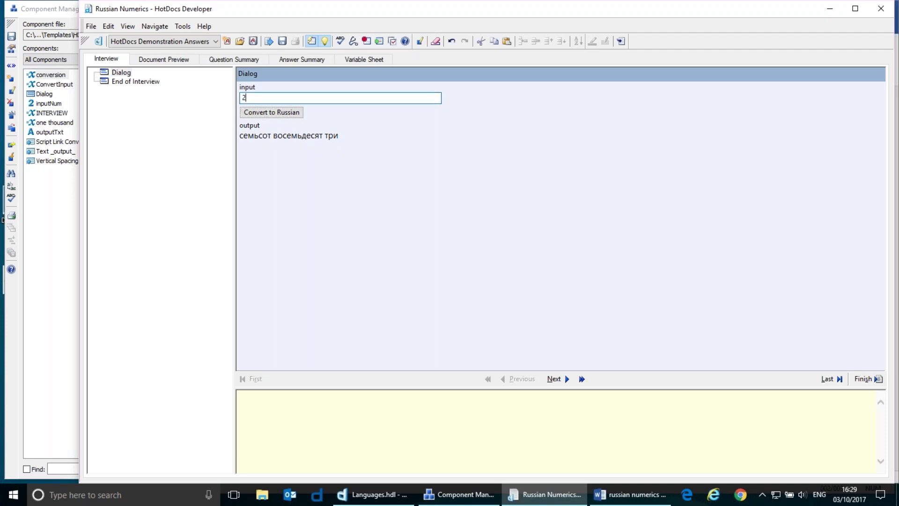
text(51)
click(275, 116)
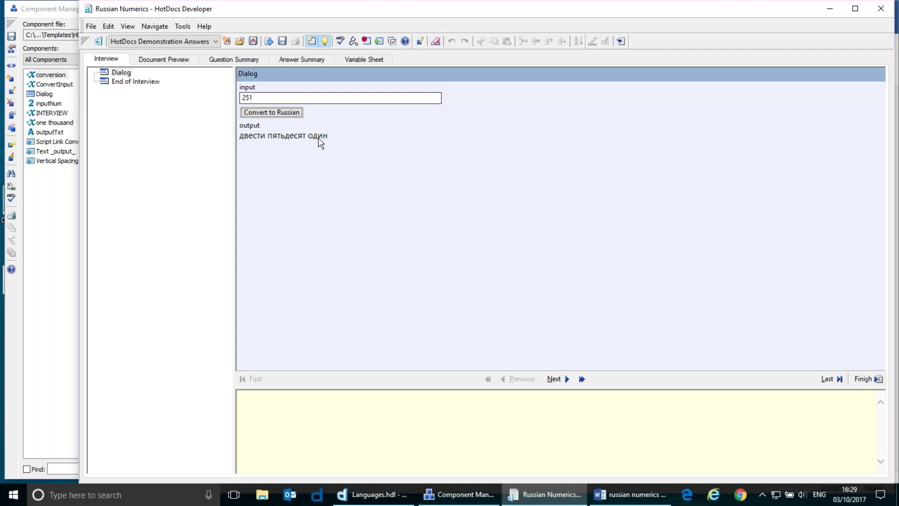
Step: Examine the numbered list of Russian numerals in the assembled document preview and return to the interview
click(172, 61)
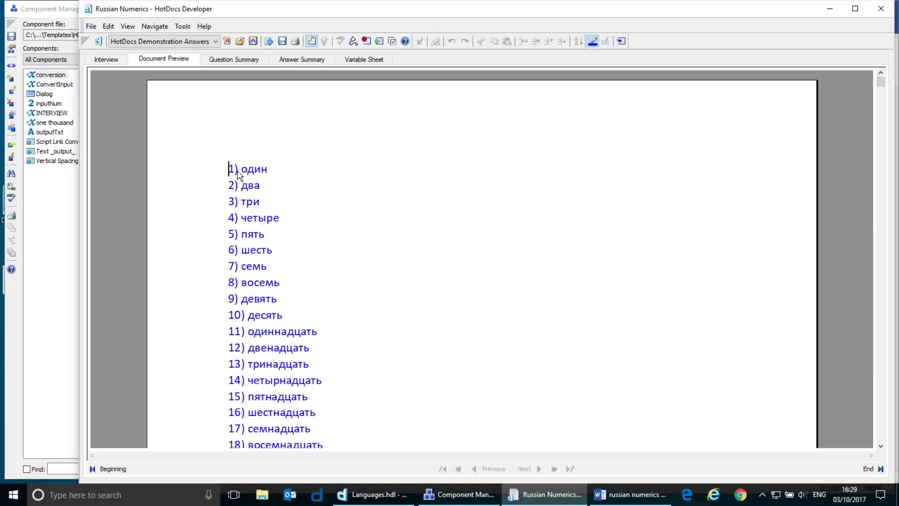
drag(240, 169, 253, 258)
click(252, 259)
scroll(314, 206, down, 20)
scroll(314, 206, down, 20)
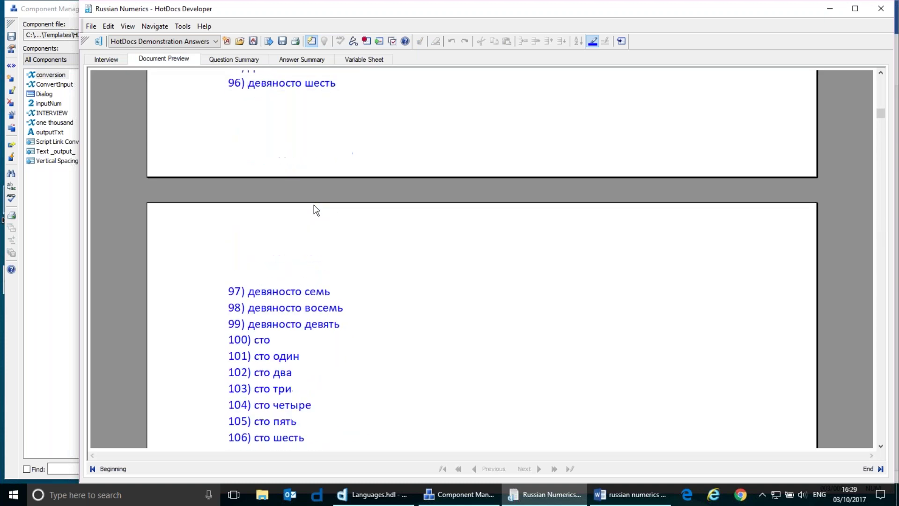
scroll(315, 209, down, 20)
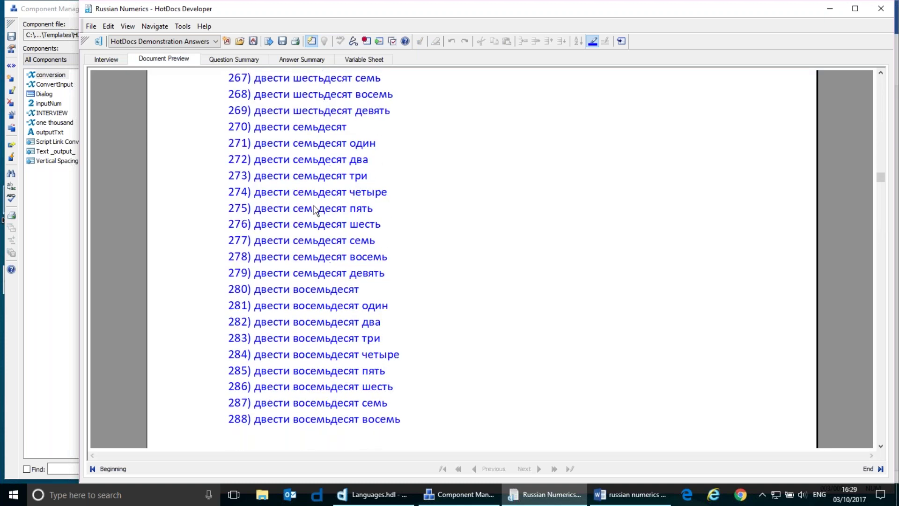
scroll(315, 210, down, 20)
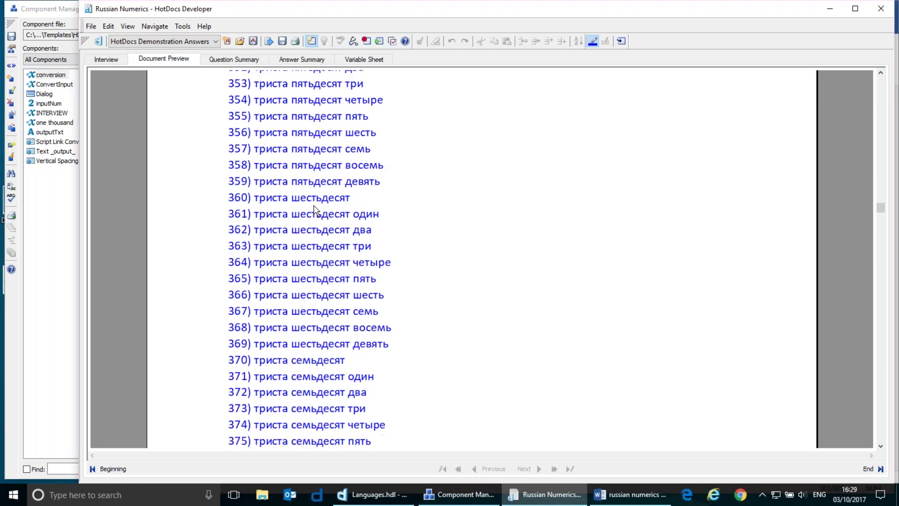
click(107, 60)
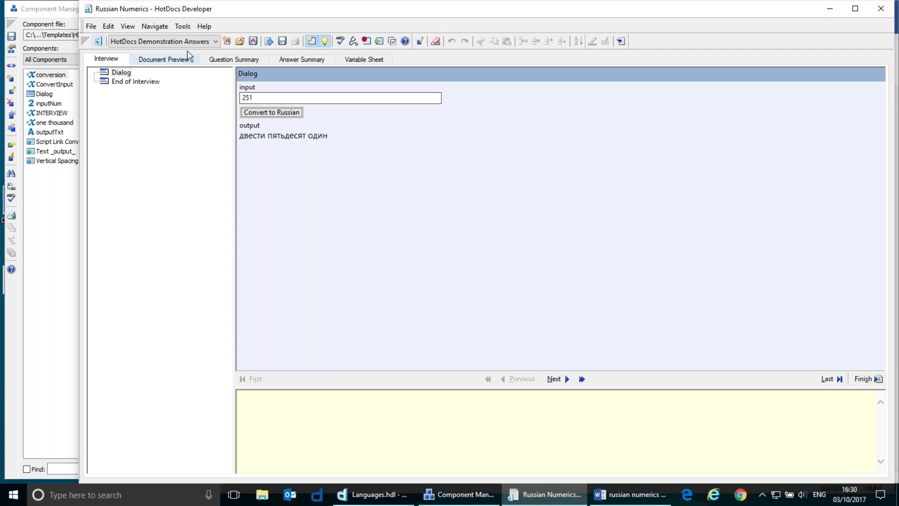
Step: Close the test interview with its answers saved in HotDocs Demonstration Answers, save and close the russian numerics template, and close Word
click(879, 13)
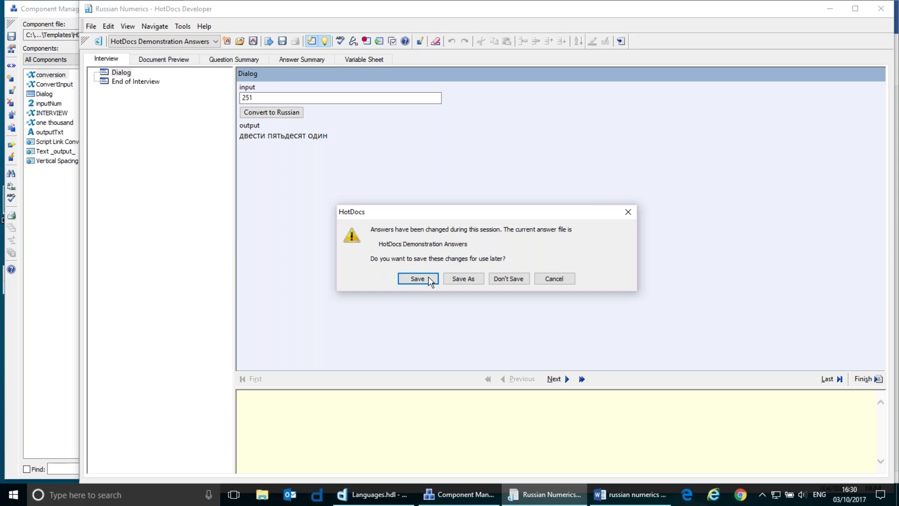
click(427, 279)
click(168, 8)
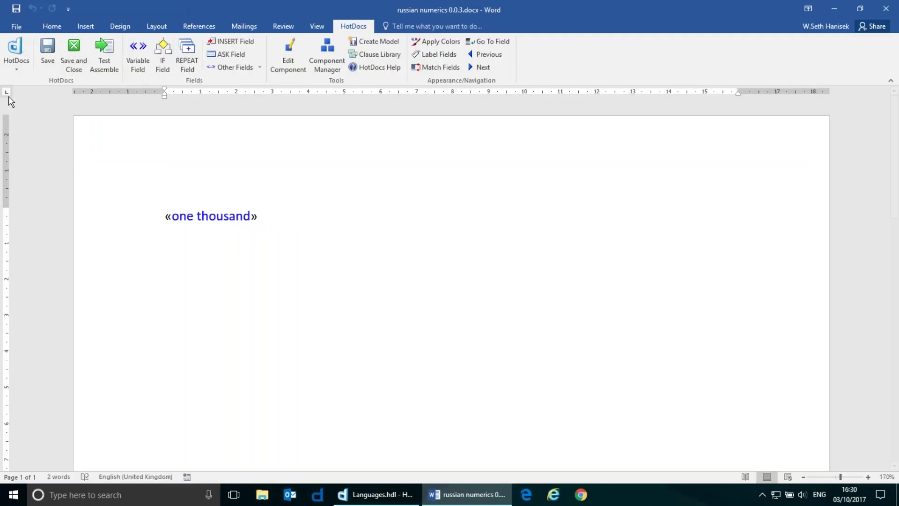
click(74, 56)
click(887, 9)
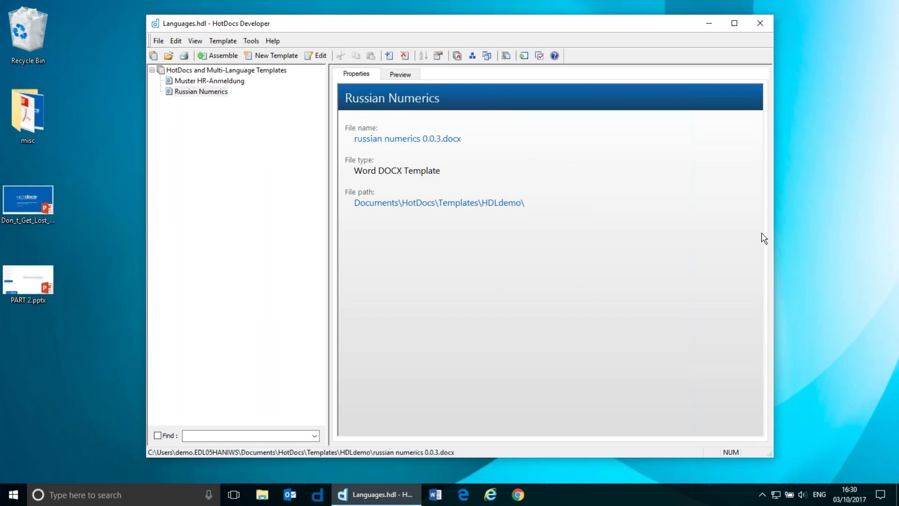
Step: Show the PART 2.pptx presentation from the desktop
click(826, 276)
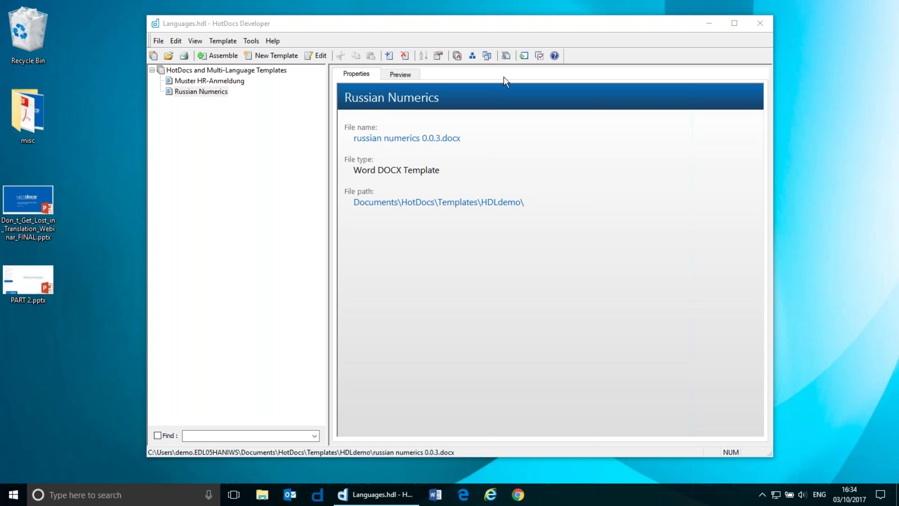
right_click(34, 278)
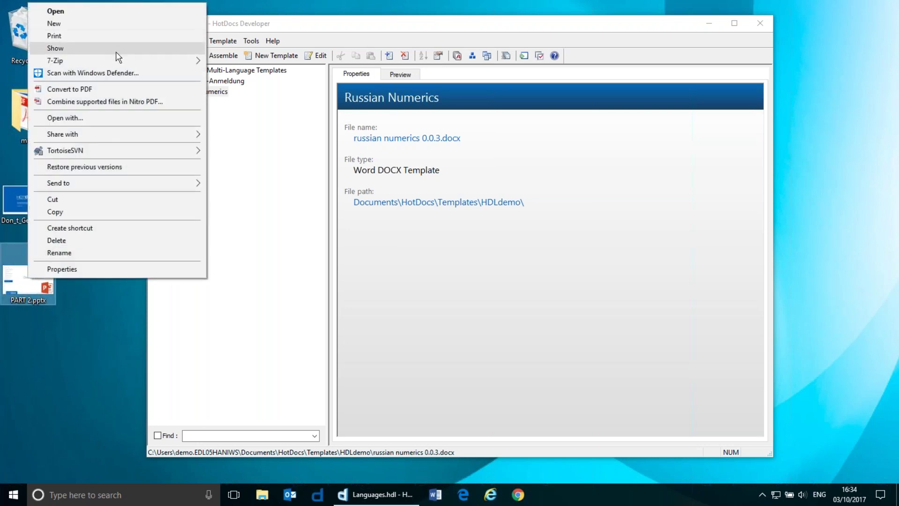